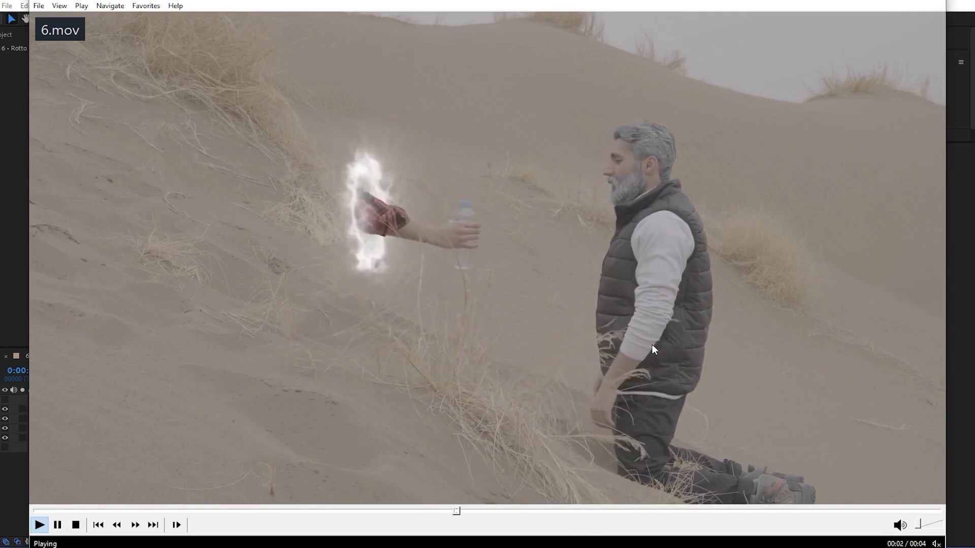
- Pause and then resume the 6.mov render preview in Media Player Classic
key("space")
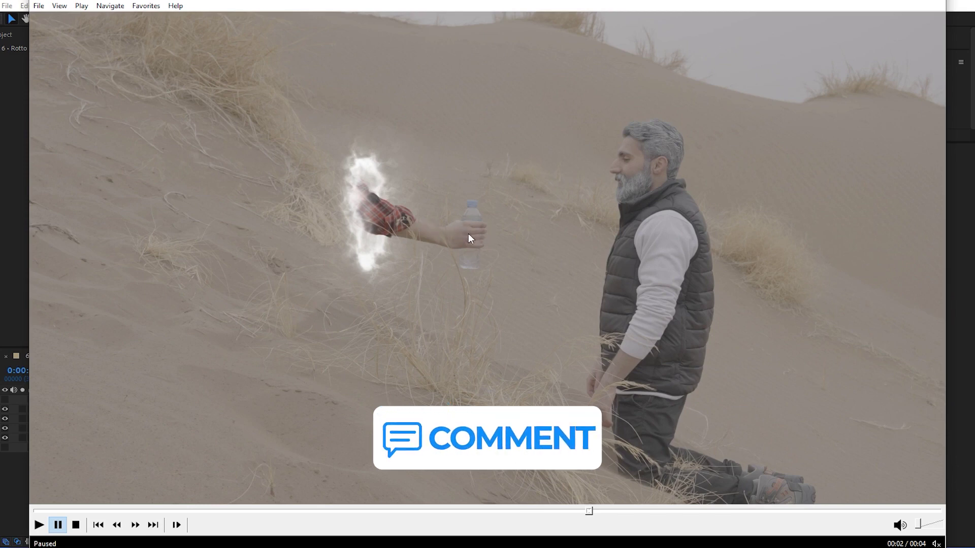
key("space")
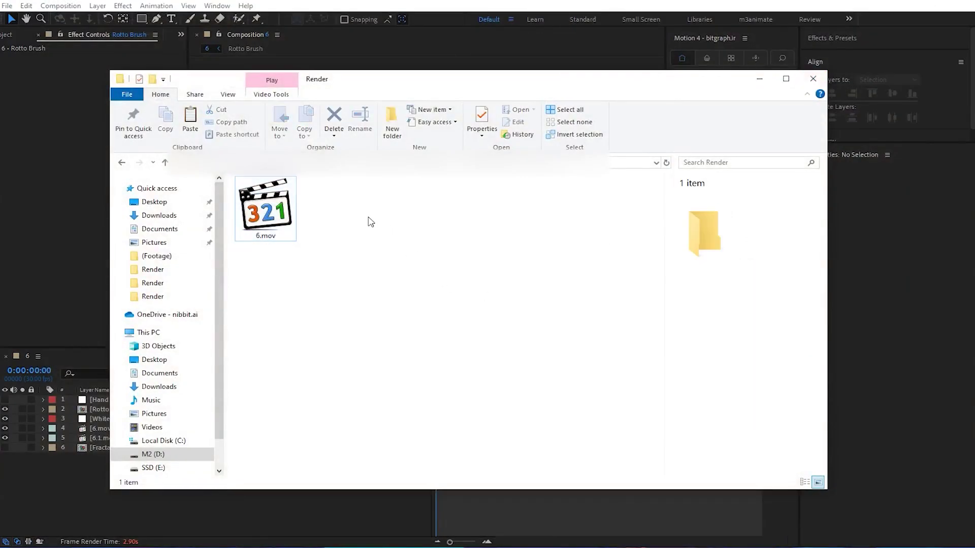
- Go back up to folder 6, open the (Footage) folder, and select 6.1.mov
key("alt+Left")
left_click(488, 208)
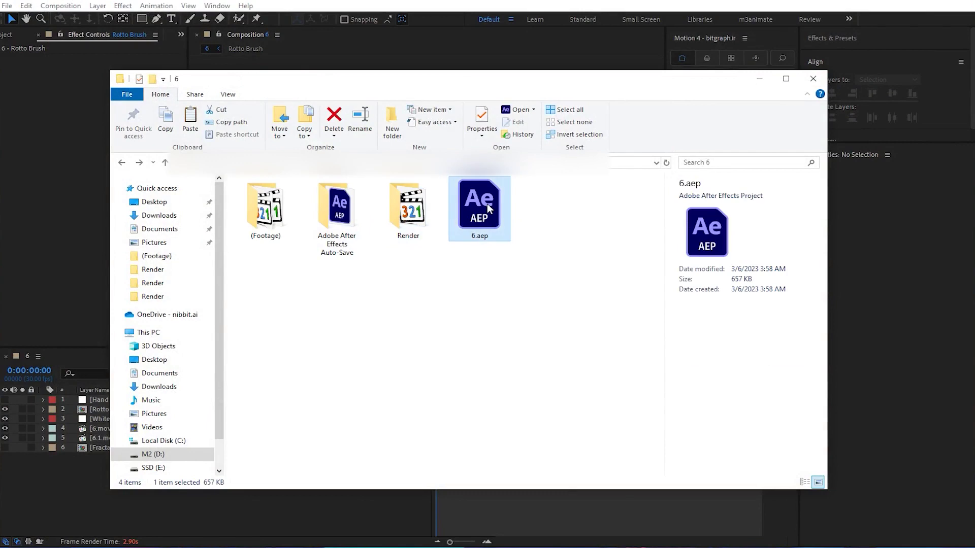
left_click(258, 219)
double_click(272, 231)
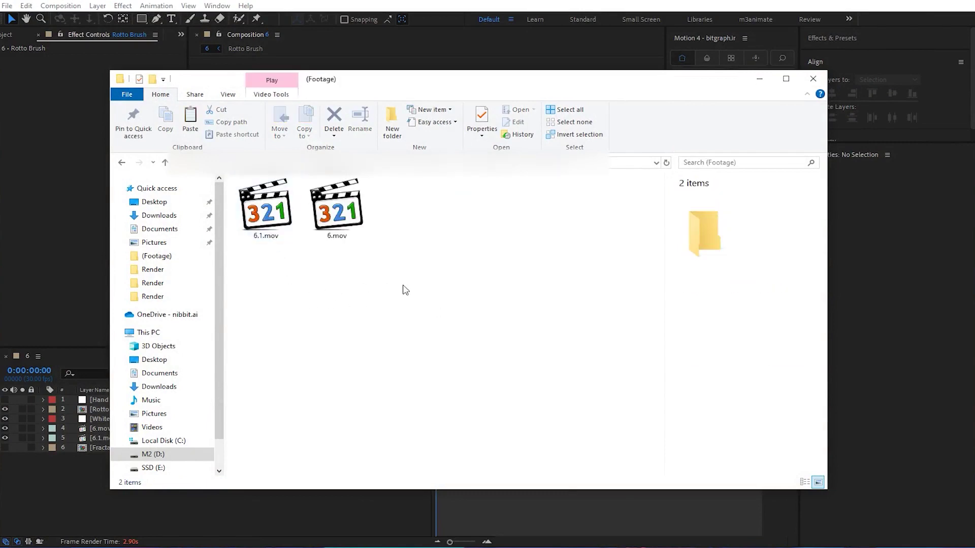
left_click(264, 226)
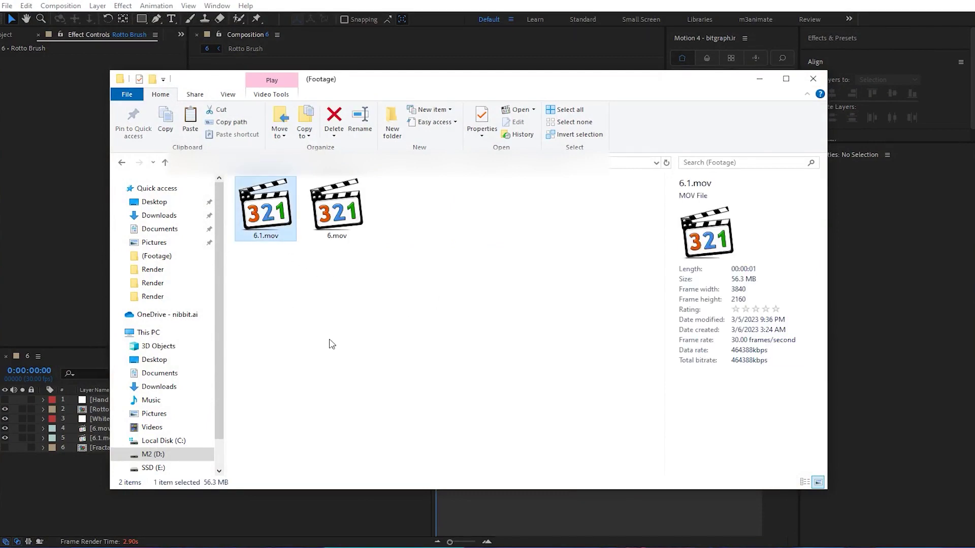
key("Return")
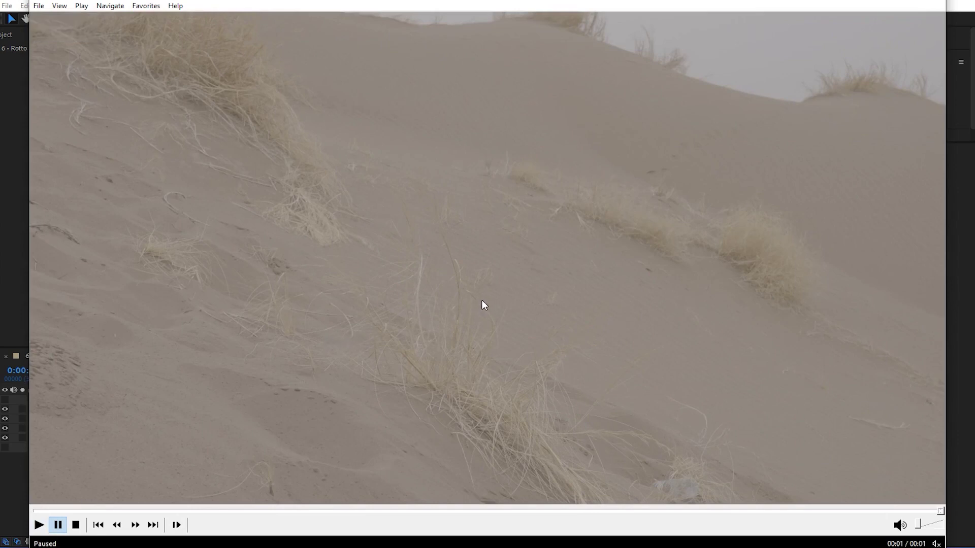
key("space")
key("space")
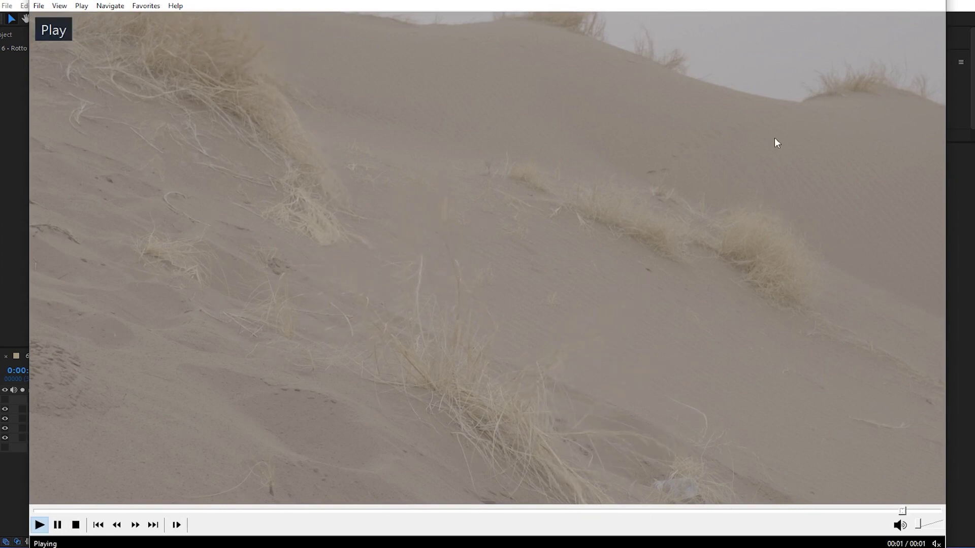
key("alt+F4")
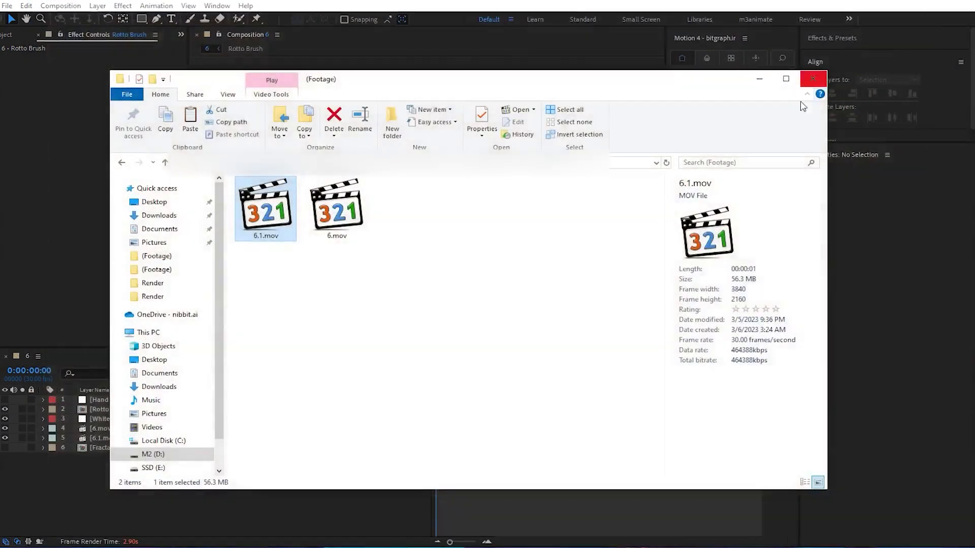
left_click(341, 212)
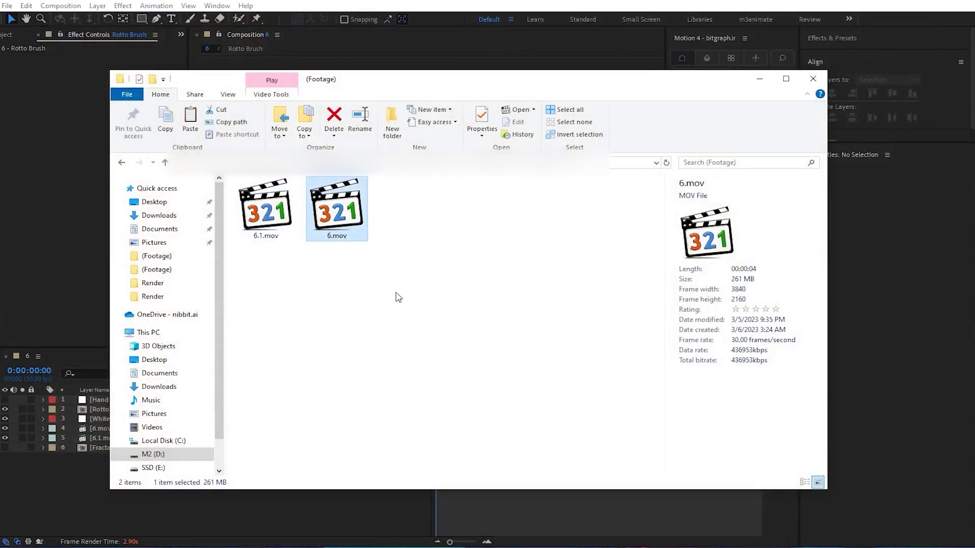
- Play the 6.mov source clip in Media Player Classic and replay it from the start
key("Return")
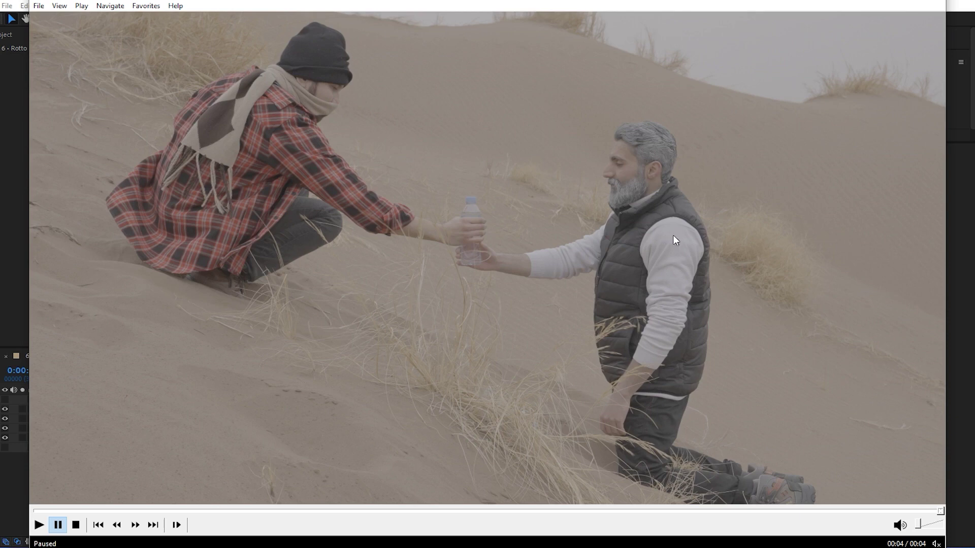
key("space")
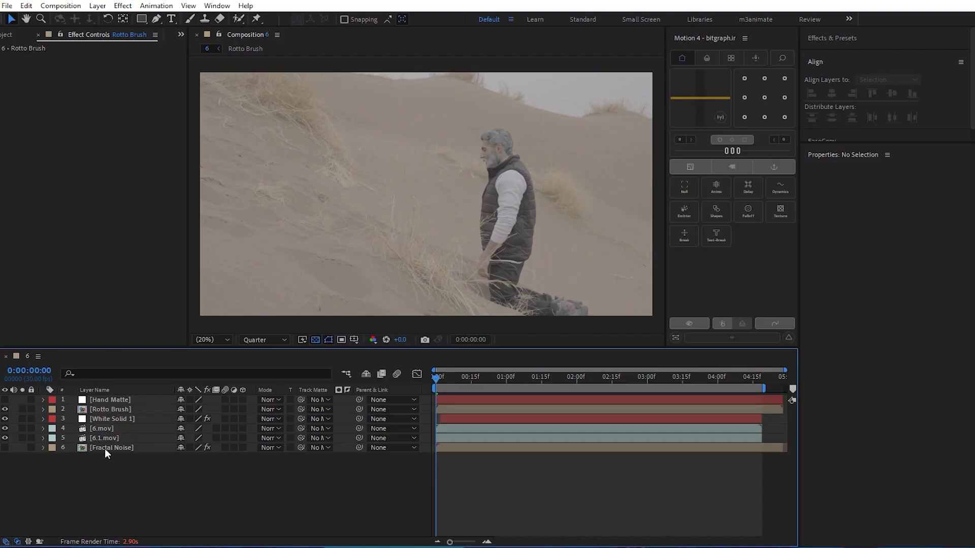
left_click(104, 440)
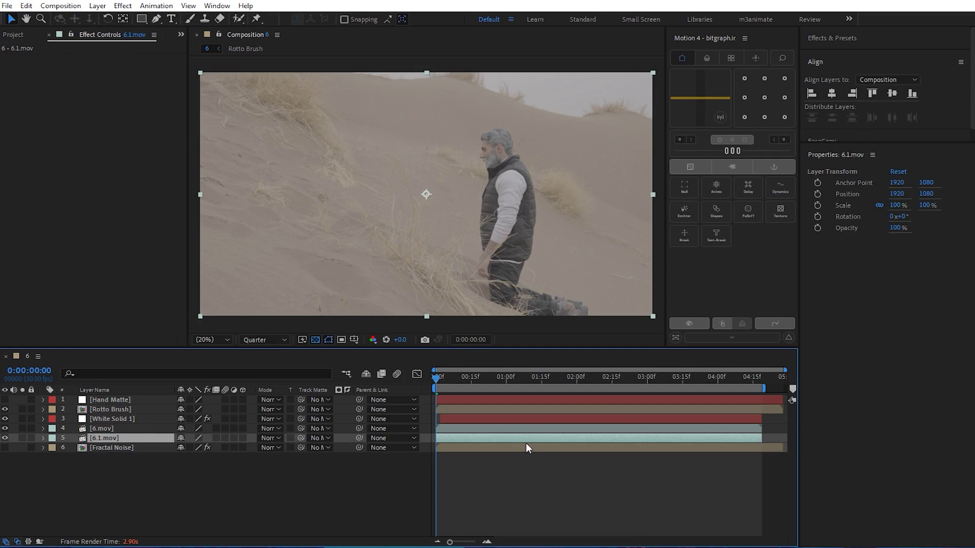
left_click(23, 438)
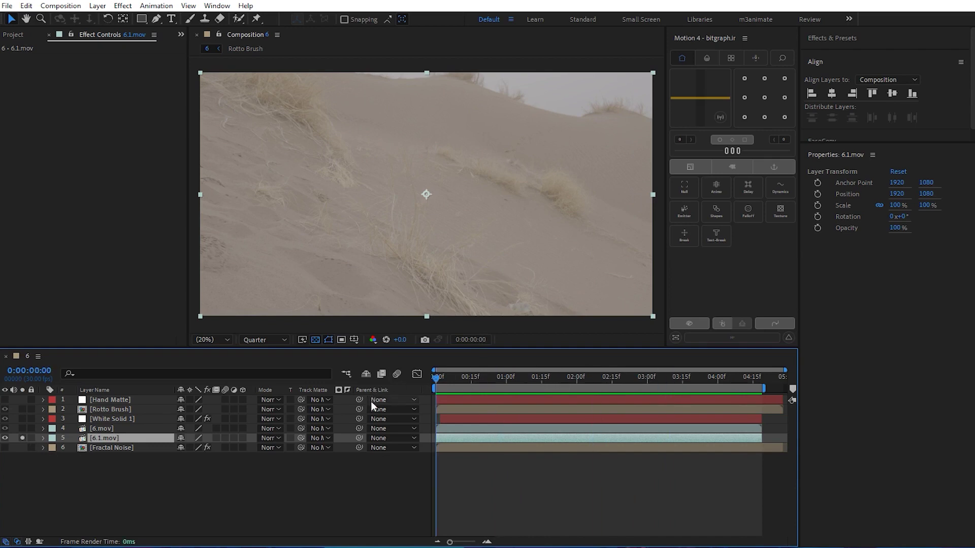
key("ctrl+alt+t")
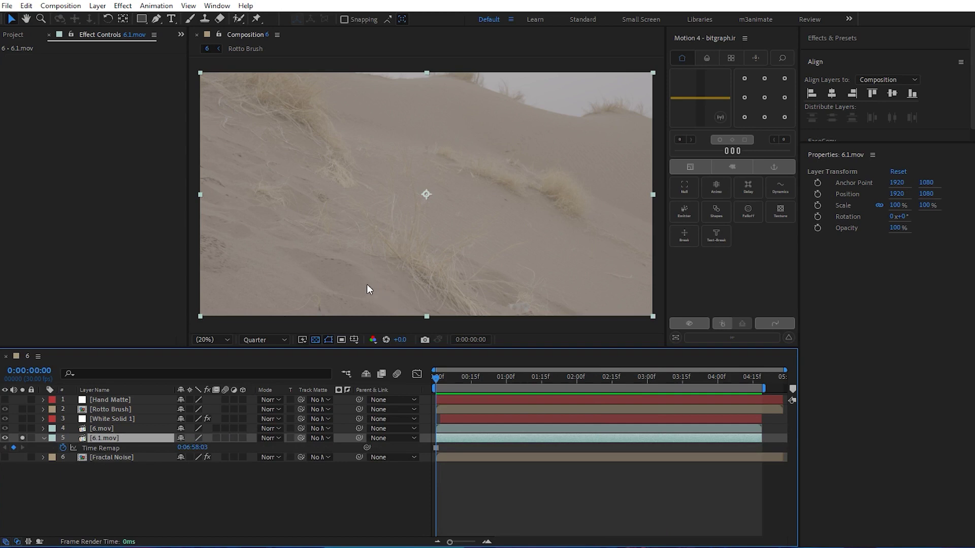
left_click(44, 438)
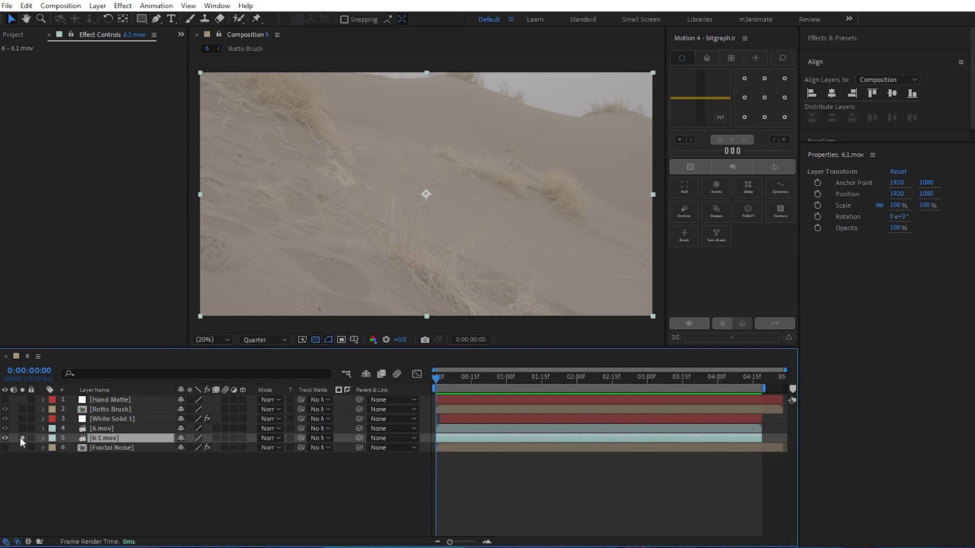
left_click(22, 438)
left_click(108, 427)
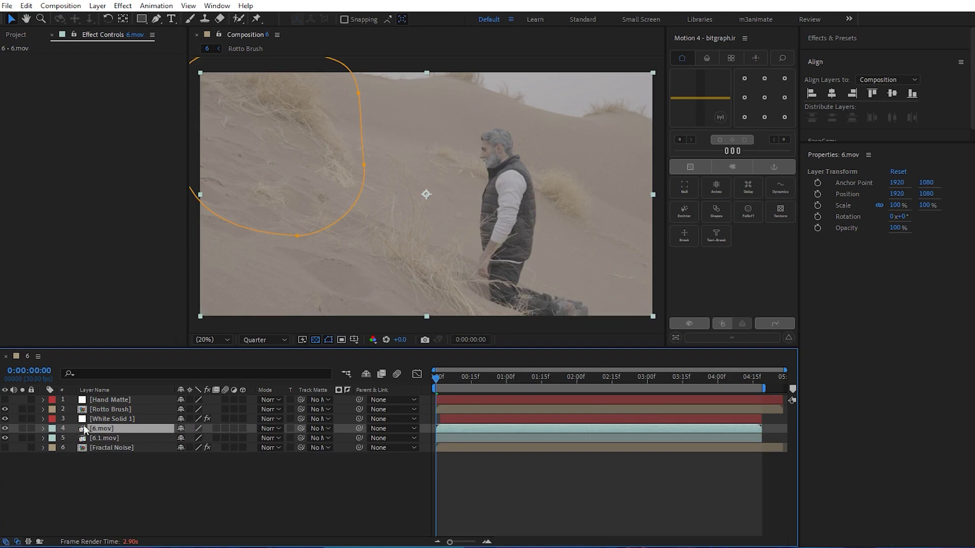
- Solo the 6.mov layer and scrub to 0:00:02:18 to check the masked hand
left_click(23, 429)
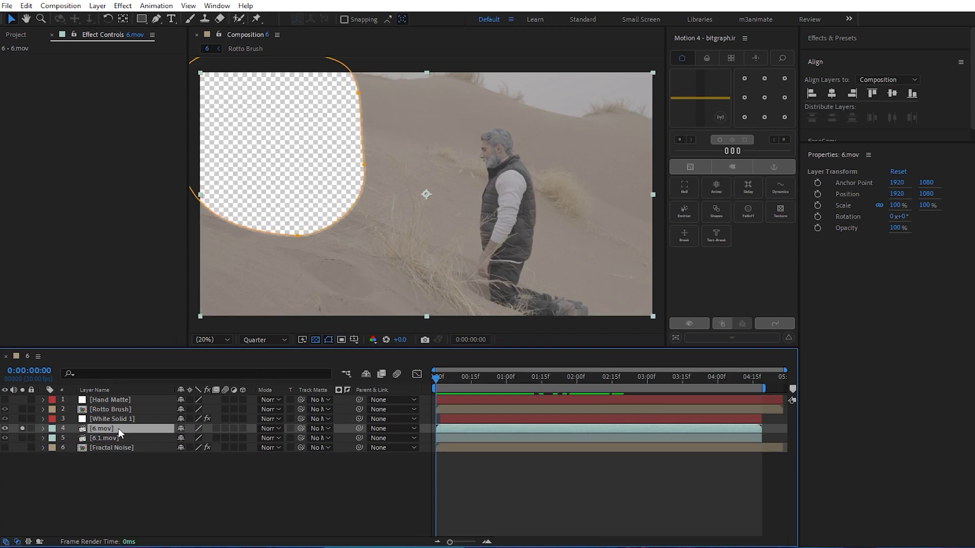
mouse_move(454, 380)
left_mouse_down()
mouse_move(546, 383)
mouse_move(493, 395)
mouse_move(647, 412)
left_mouse_up()
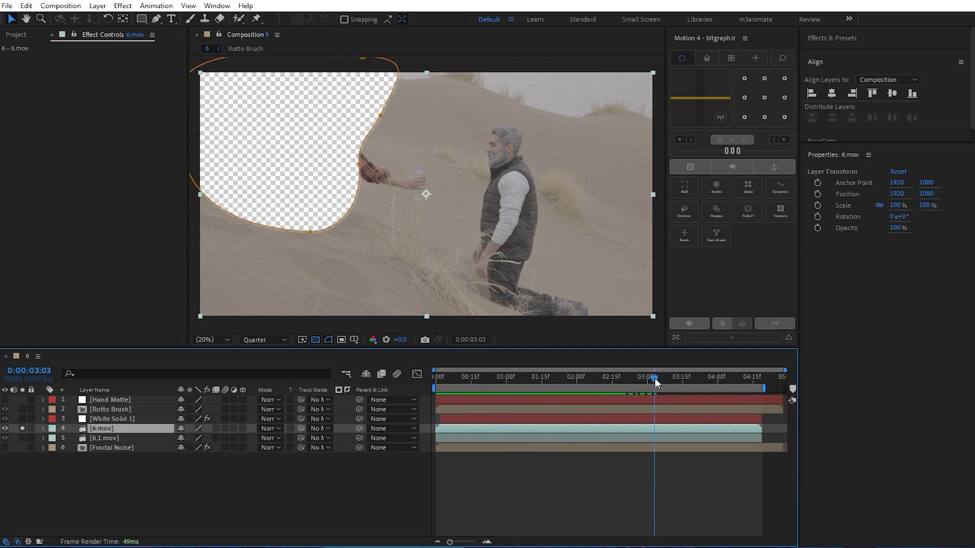
mouse_move(654, 377)
left_mouse_down()
mouse_move(687, 376)
mouse_move(620, 389)
left_mouse_up()
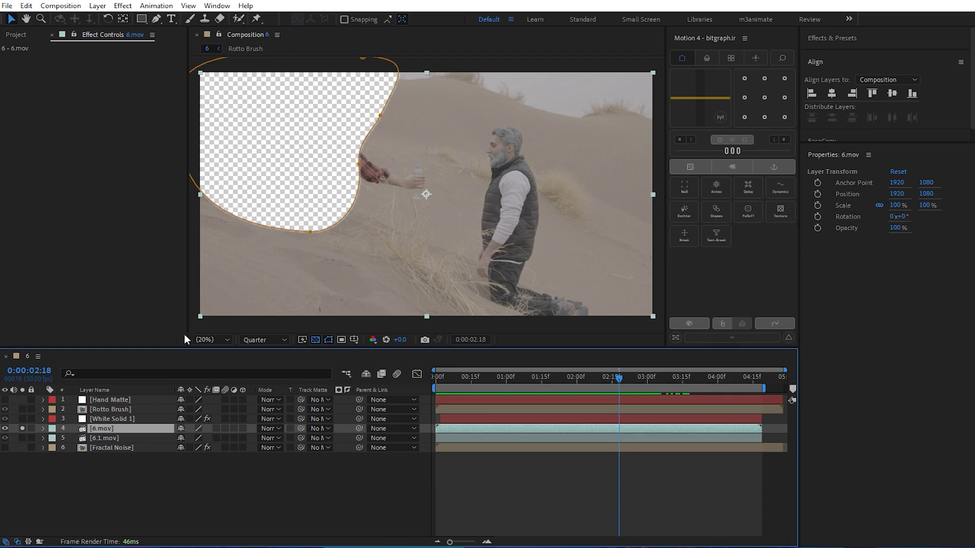
left_click(103, 439)
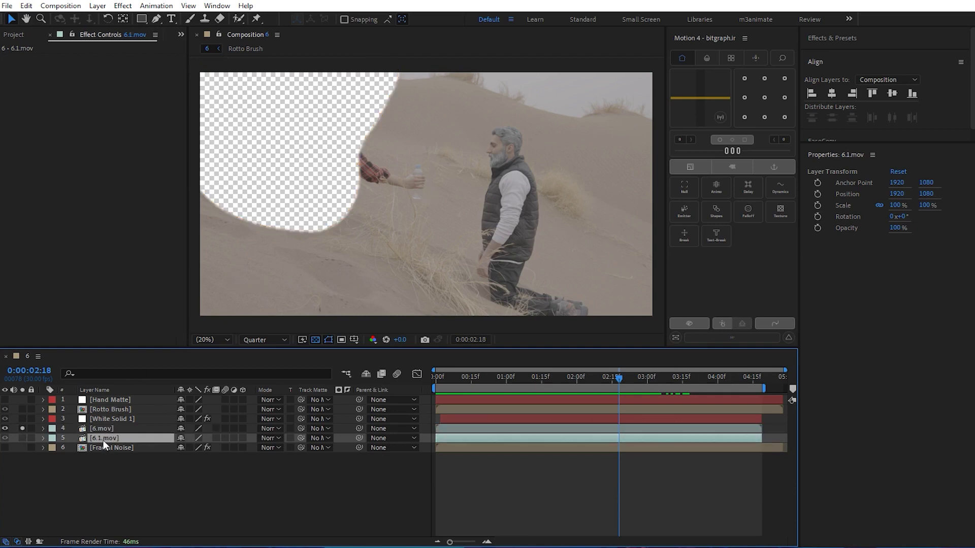
- Solo the 6.1.mov clean plate alongside 6.mov and scrub to check the filled-in area
left_click(23, 437)
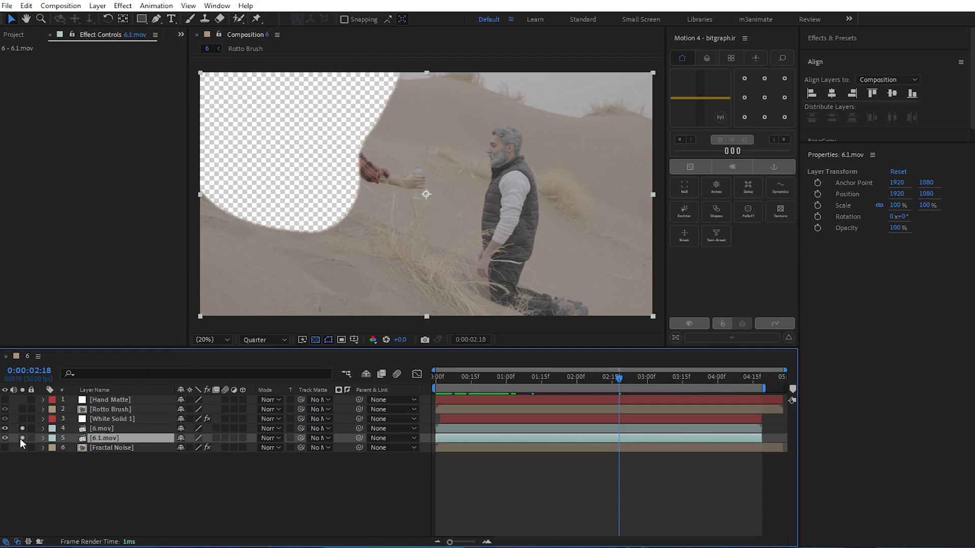
left_click(452, 513)
mouse_move(616, 380)
left_mouse_down()
mouse_move(540, 388)
mouse_move(650, 380)
left_mouse_up()
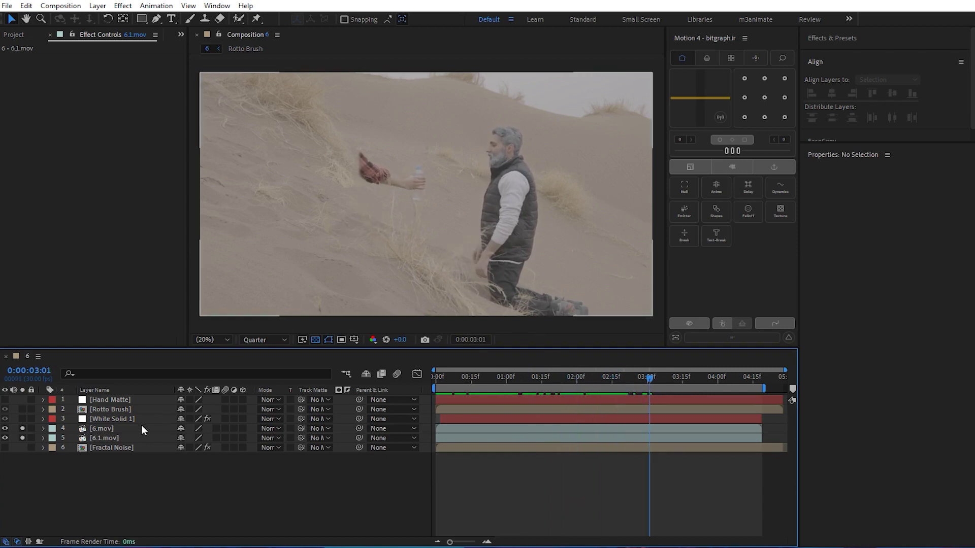
- Check 6.mov's Mask Feather, then turn off the Solo switches on both layers
left_click(120, 429)
key("m")
key("m")
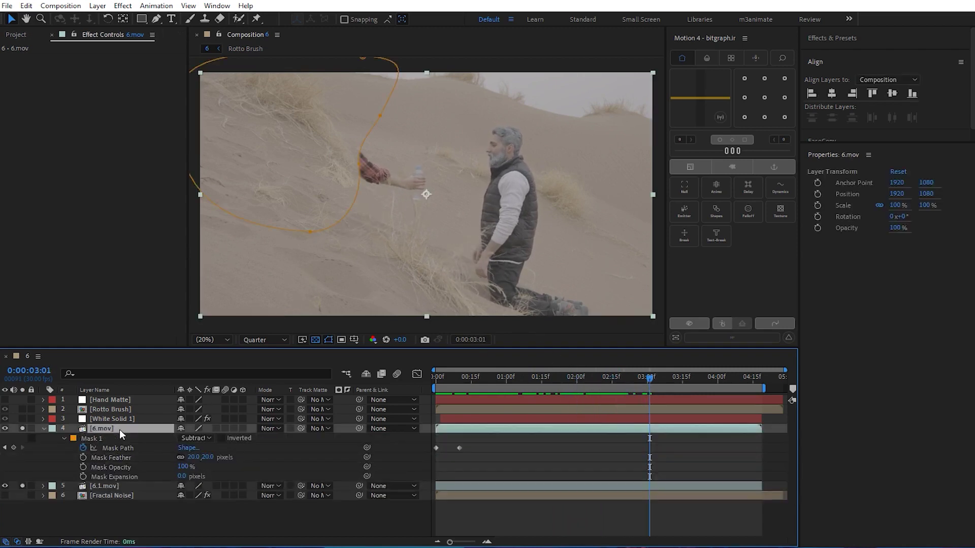
left_click(113, 458)
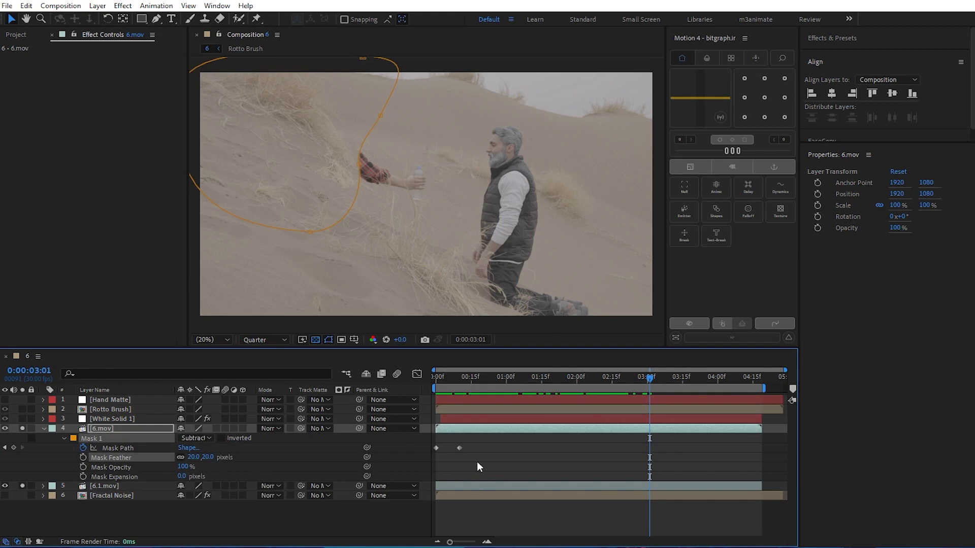
left_click(43, 429)
left_click(240, 493)
left_click(21, 438)
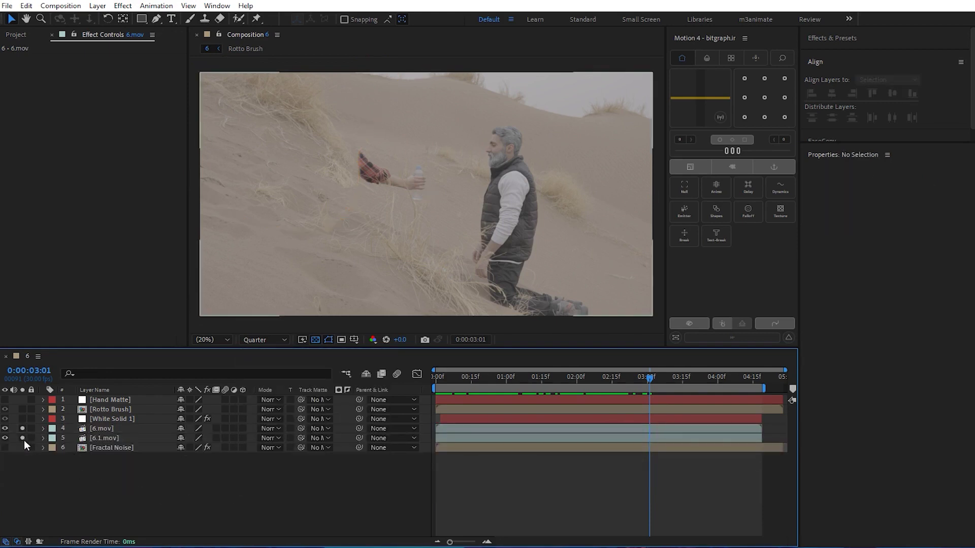
left_click(21, 428)
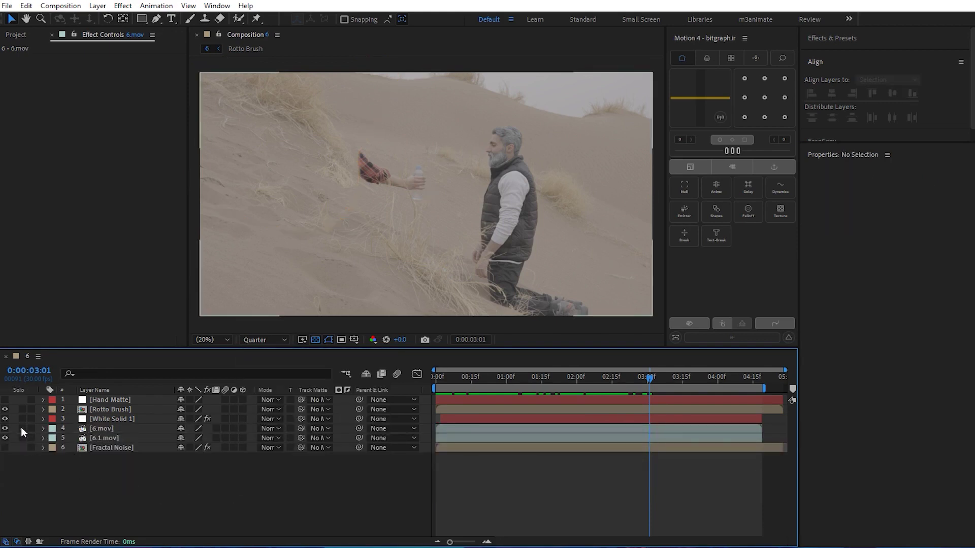
- Reveal White Solid 1's mask and zoom the viewer to 100% on the portal and hand
left_click(111, 420)
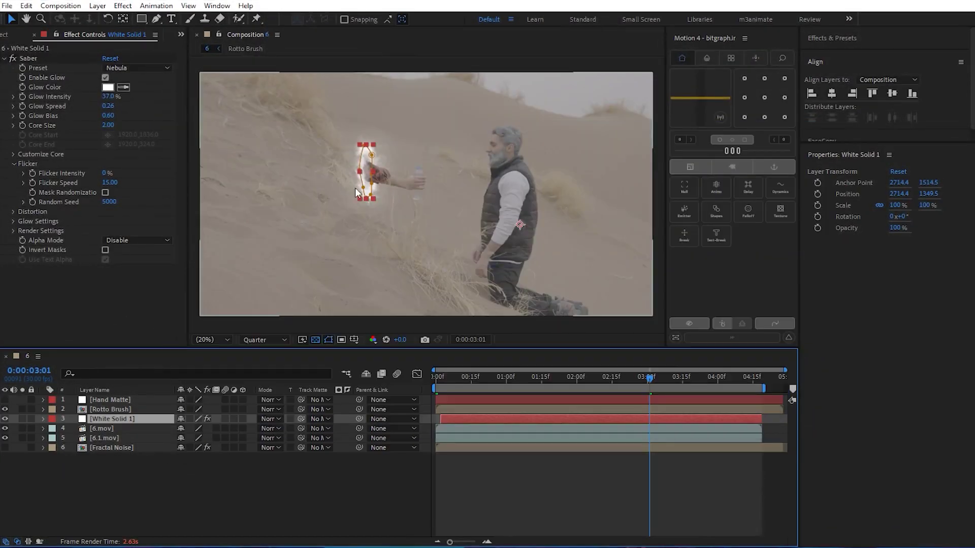
key("m")
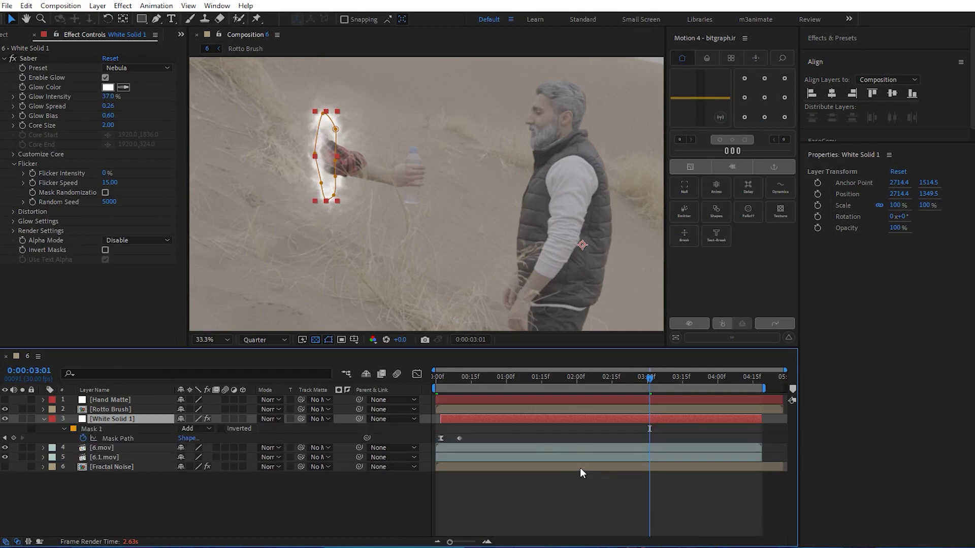
key("slash")
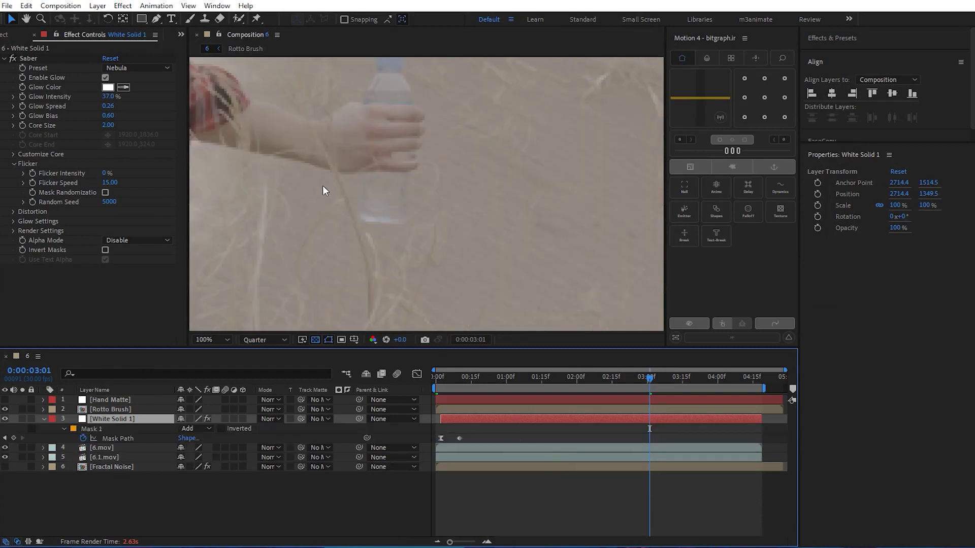
key("h")
left_click_drag(322, 185, 551, 254)
- Scrub from 0:00:00:02 through 0:00:00:11 to 0:00:02:19, watching the portal mask grow, then select Rotto Brush
left_click_drag(467, 381, 440, 384)
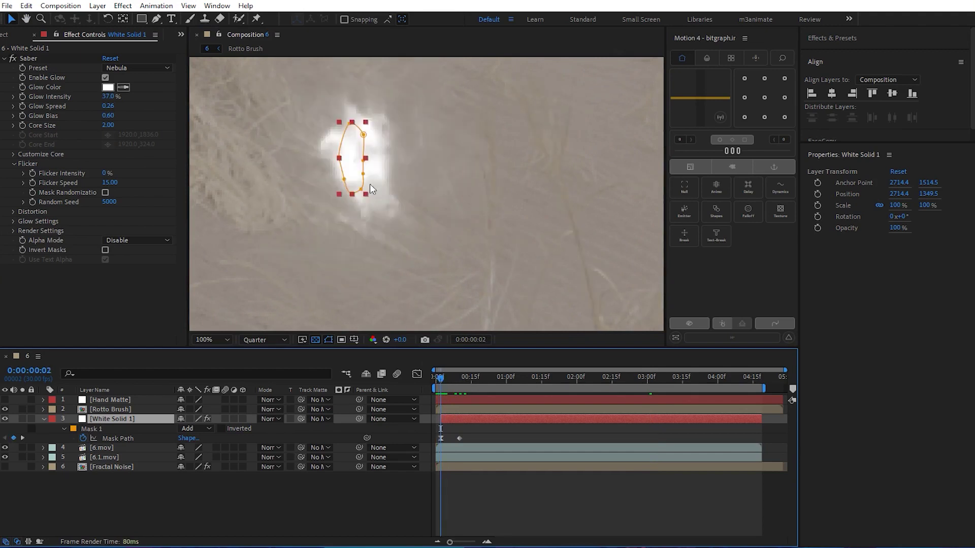
left_click_drag(440, 379, 544, 385)
scroll(454, 209, "down", 2)
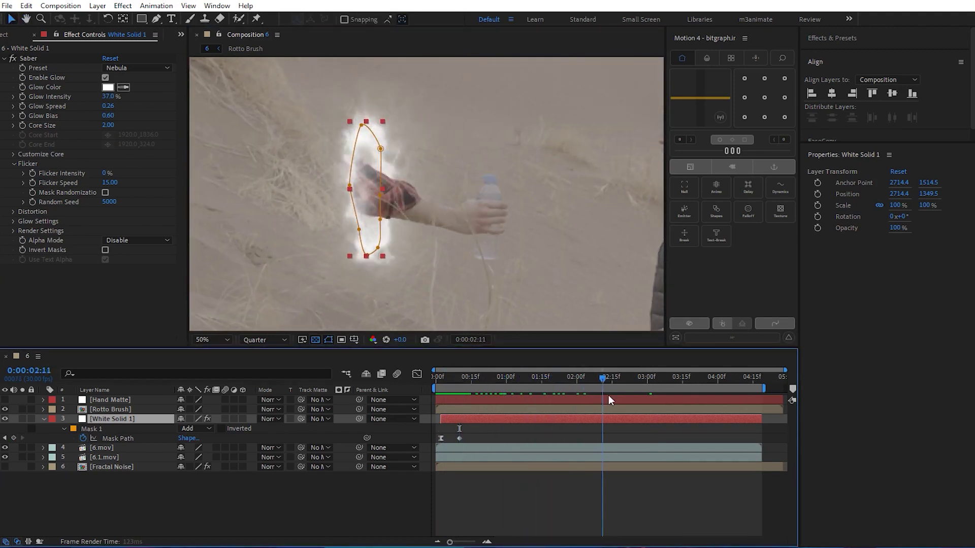
left_click_drag(544, 382, 621, 395)
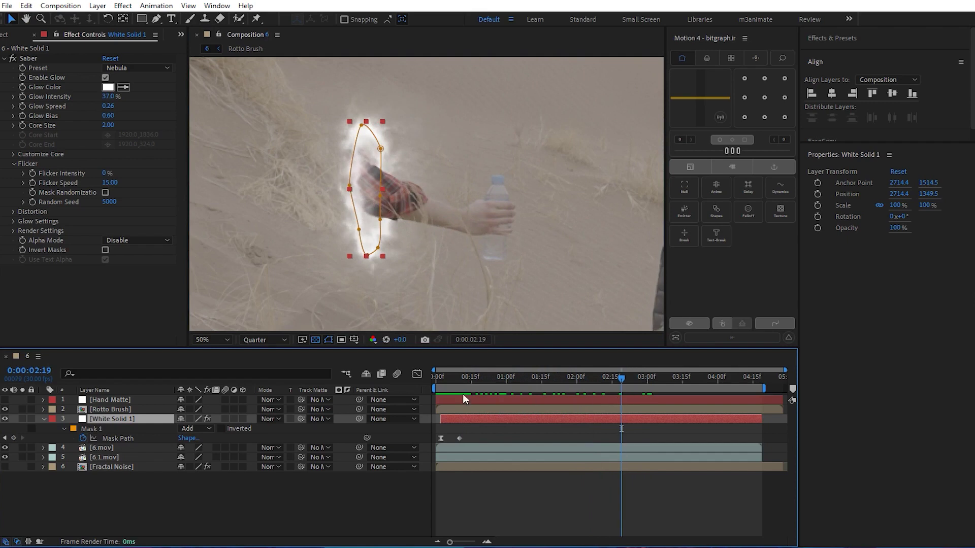
left_click(41, 419)
left_click(488, 487)
left_click(108, 410)
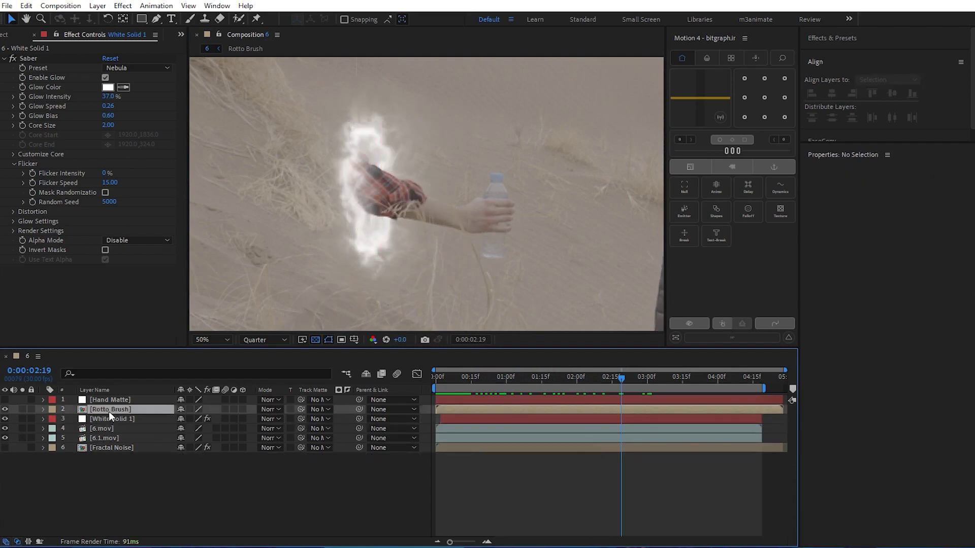
- Fit the whole frame in the viewer and show Rotto Brush's Mask 1 with its 50-pixel feather
key("shift+slash")
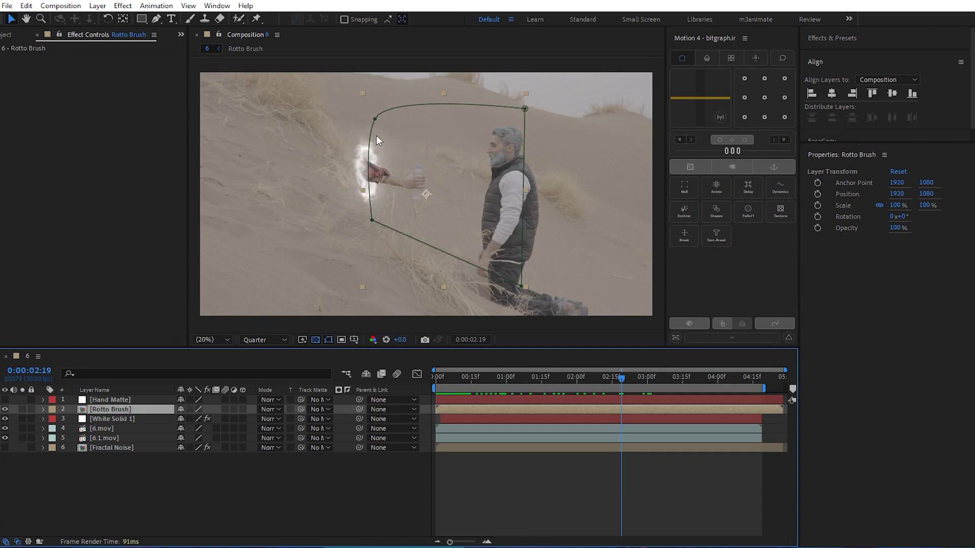
key("period")
key("period")
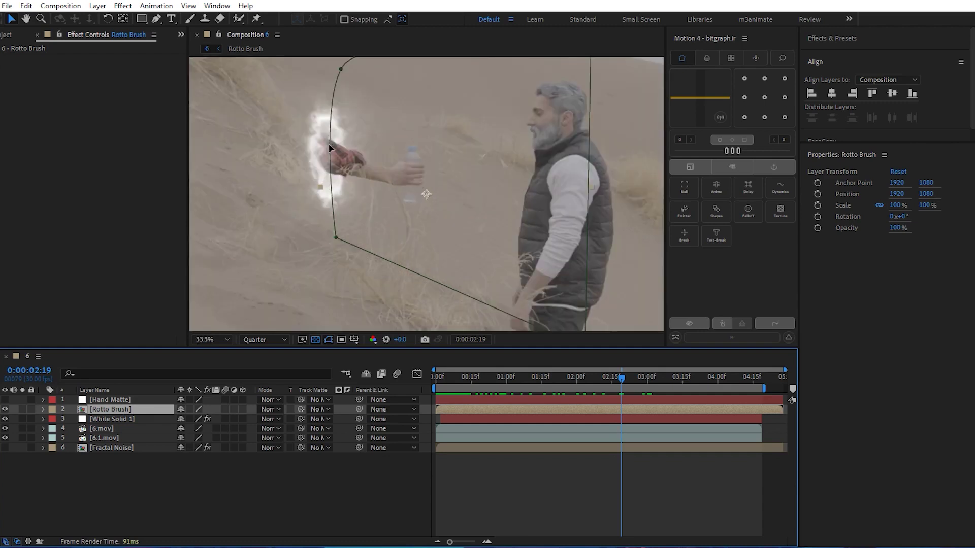
scroll(363, 154, "down", 1)
scroll(290, 237, "down", 1)
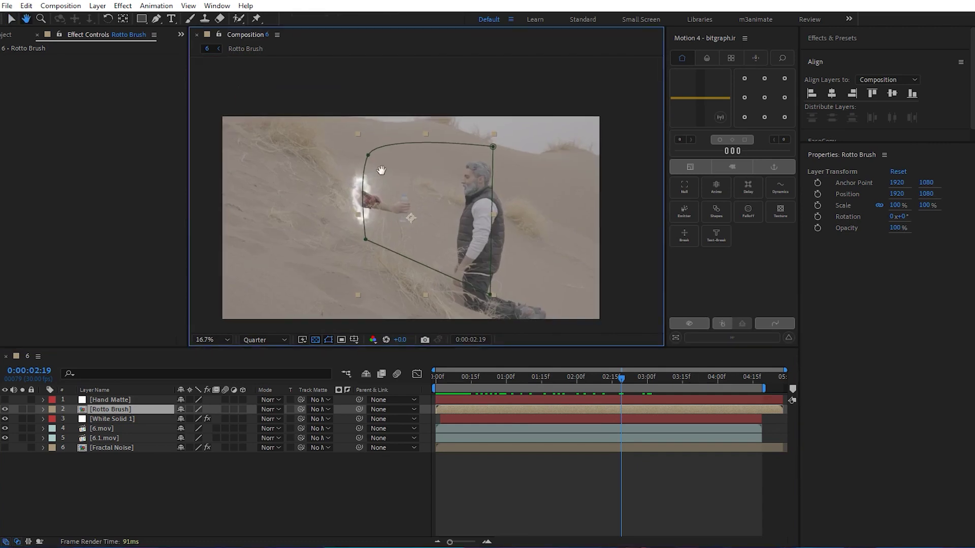
key("m")
key("m")
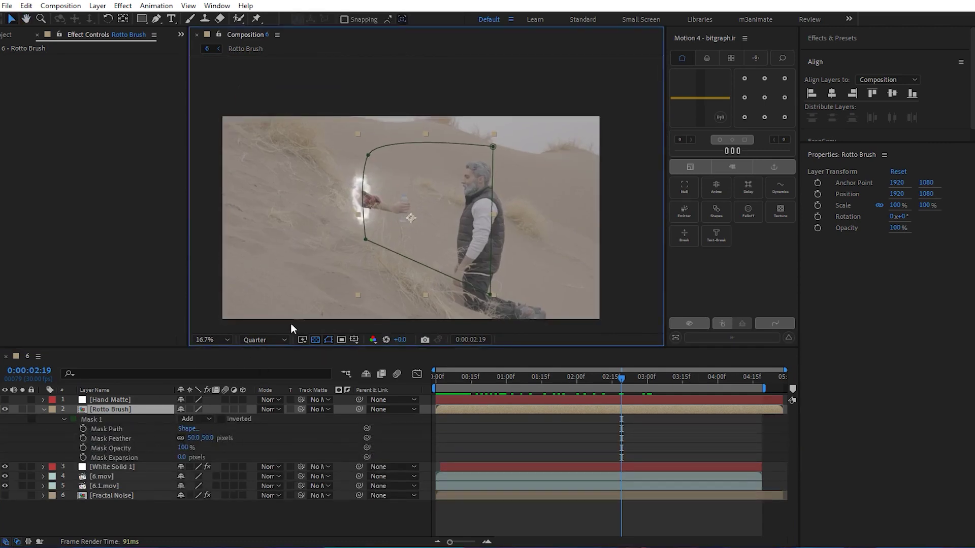
scroll(463, 230, "up", 1)
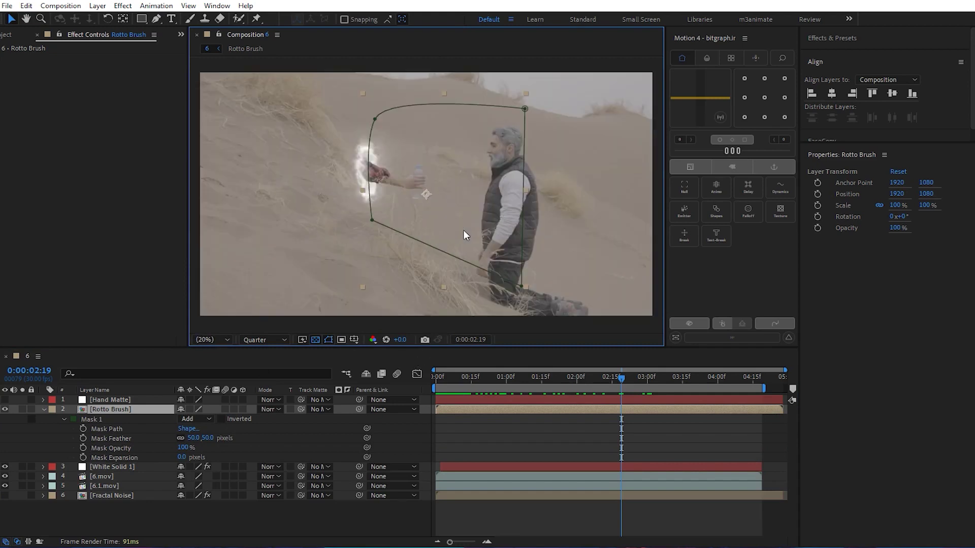
- Open the Rotto Brush precomp, toggle the Roto Brush effect off and on, and check its Version list
double_click(489, 409)
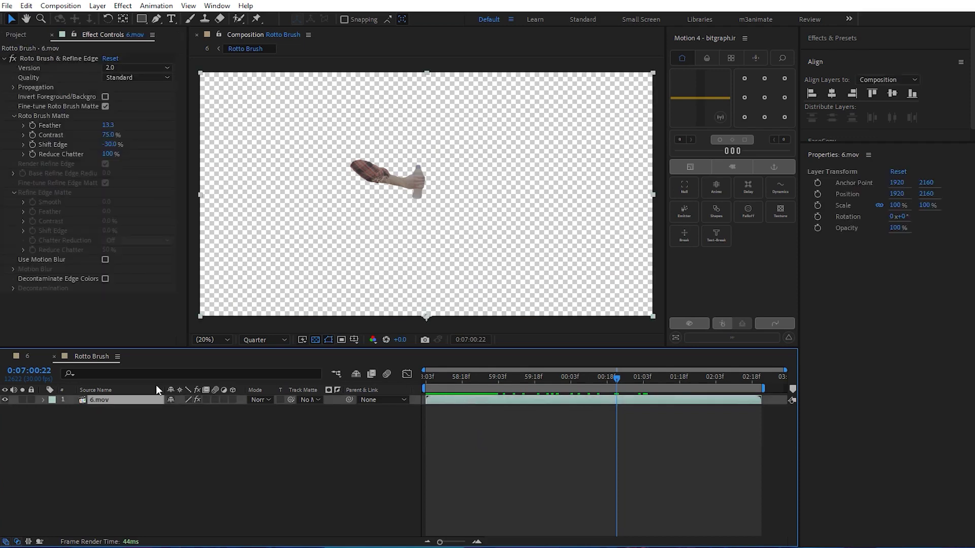
left_click(13, 58)
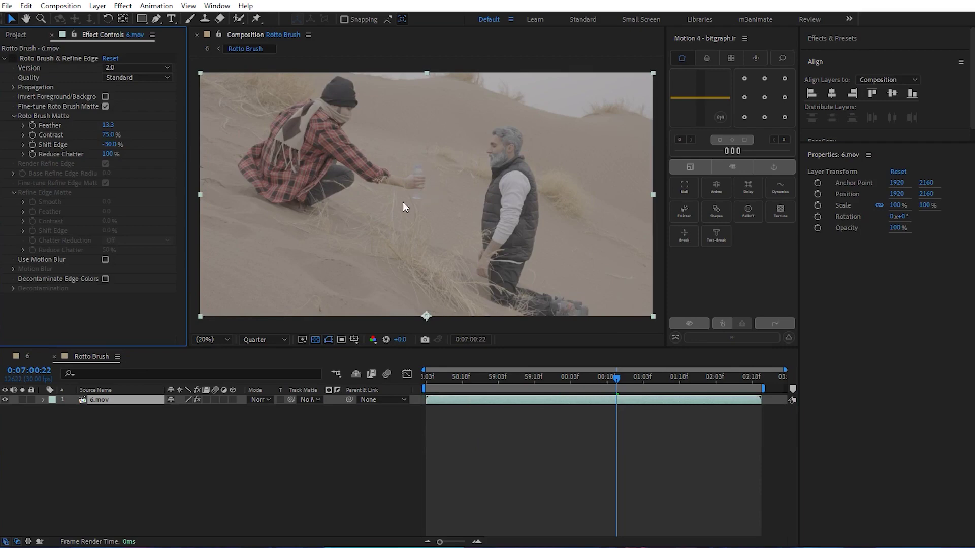
left_click(12, 59)
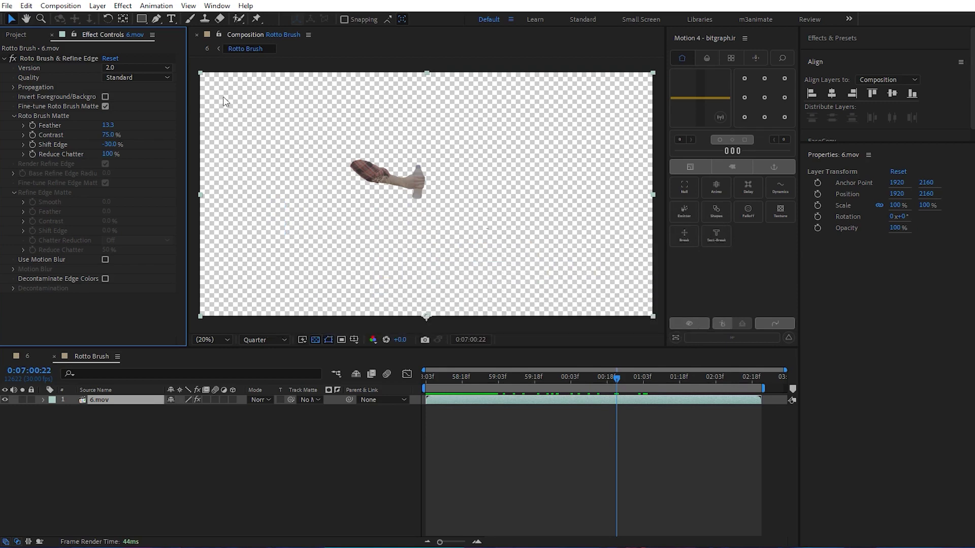
left_click(114, 68)
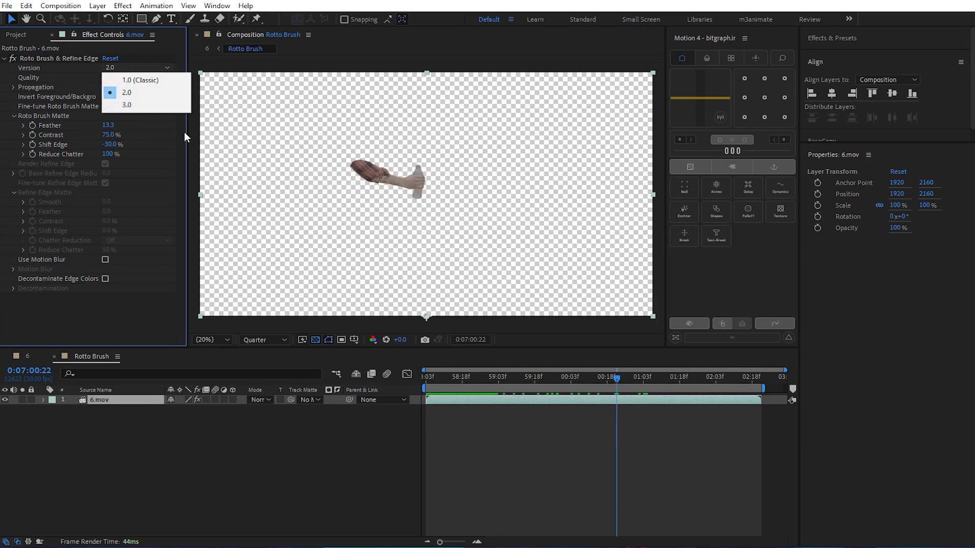
left_click(507, 451)
right_click(501, 447)
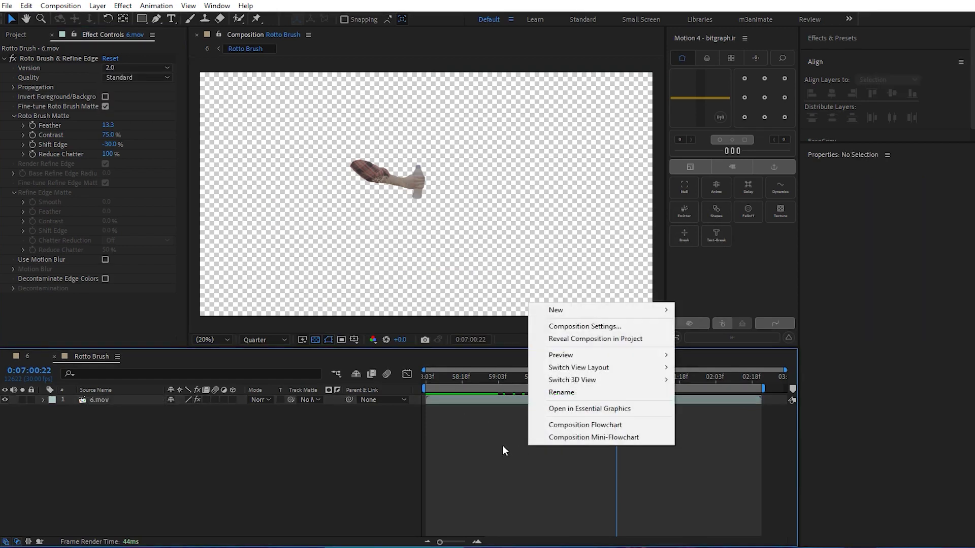
left_click(467, 447)
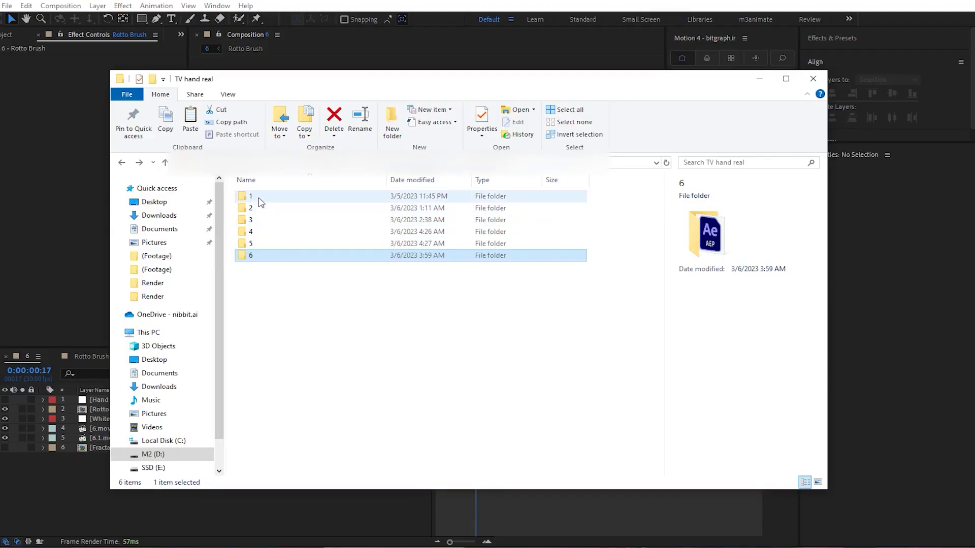
- Open folder 1's Render folder and play the rendered portal video twice from the start
double_click(275, 198)
right_click(483, 323)
left_click(440, 322)
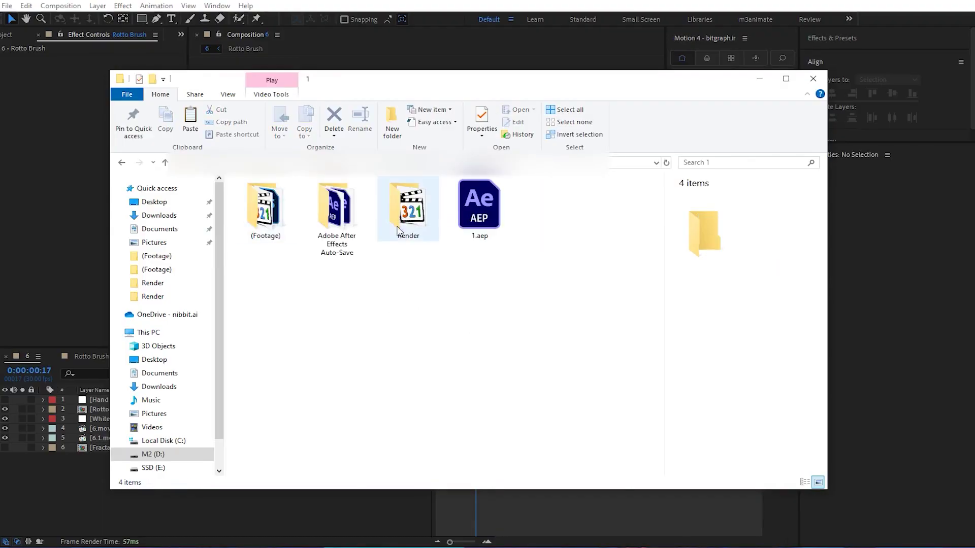
double_click(403, 208)
double_click(269, 205)
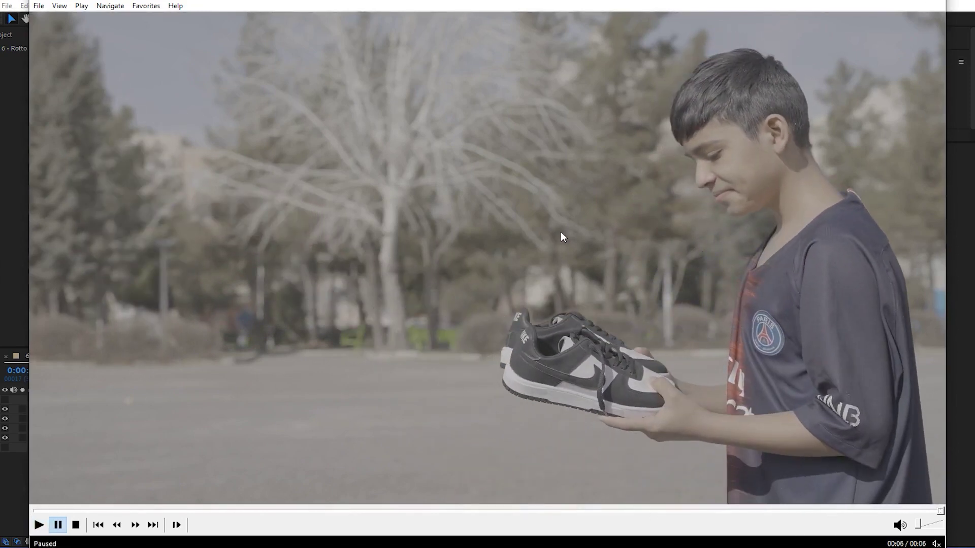
key("space")
key("space")
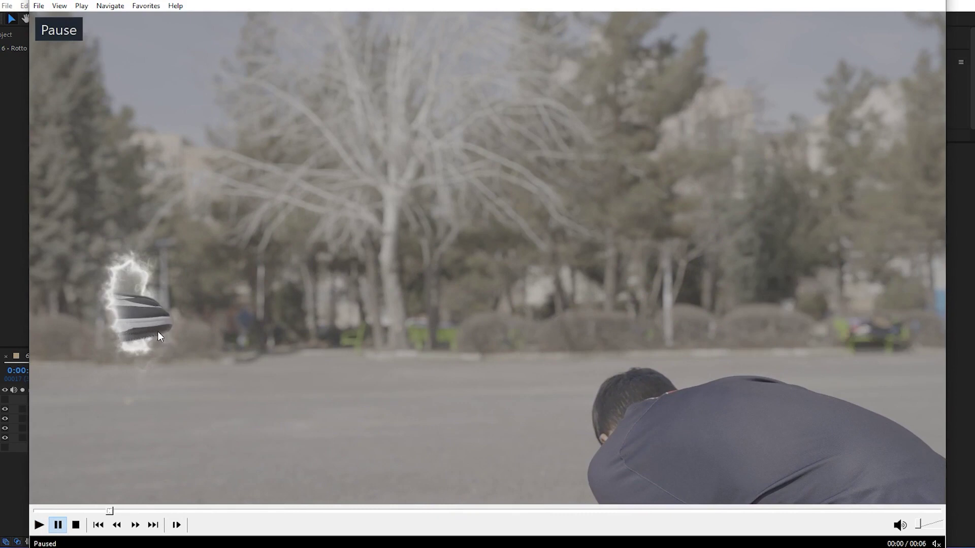
key("space")
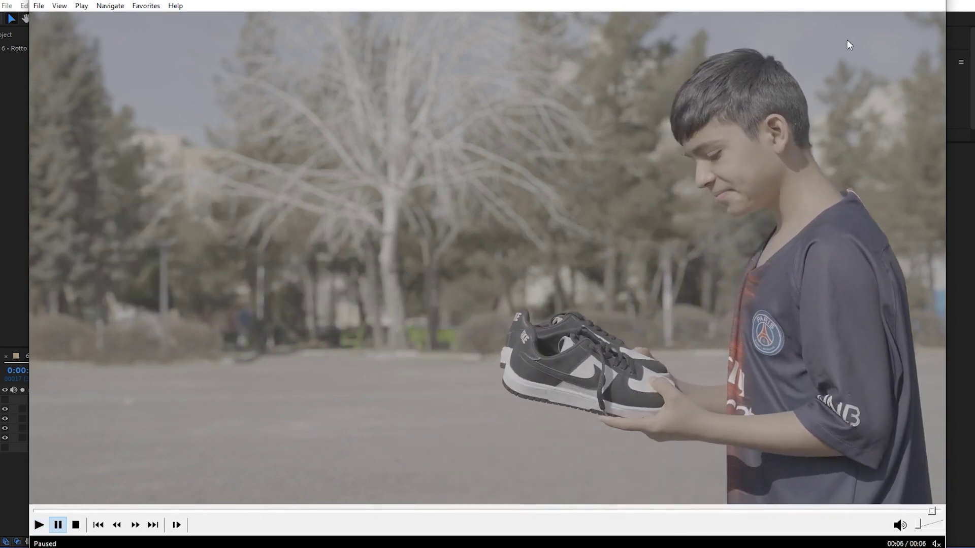
left_click(930, 3)
- In project 1's (Footage) folder, play 1 khali.mov and 1.mov, then select Background.psd
key("BackSpace")
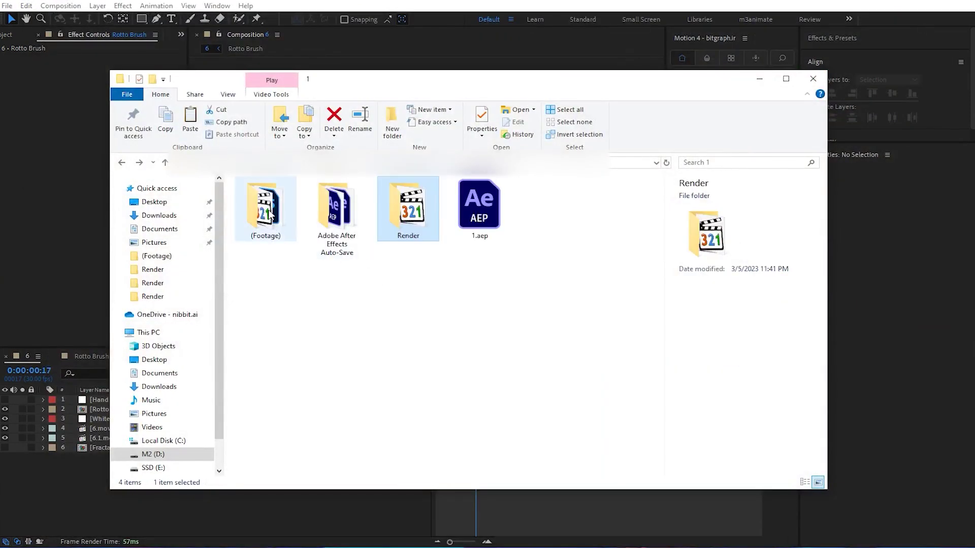
double_click(267, 216)
double_click(263, 205)
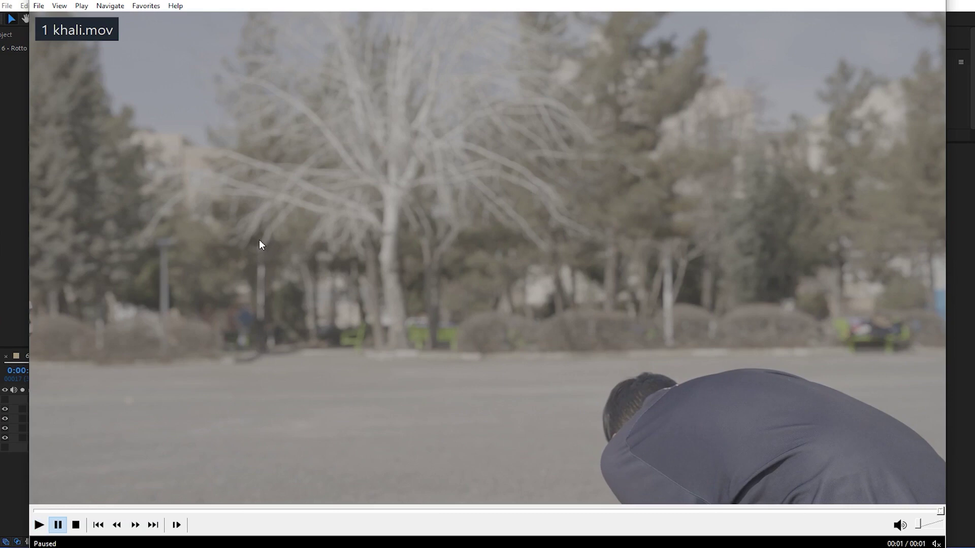
left_click(924, 2)
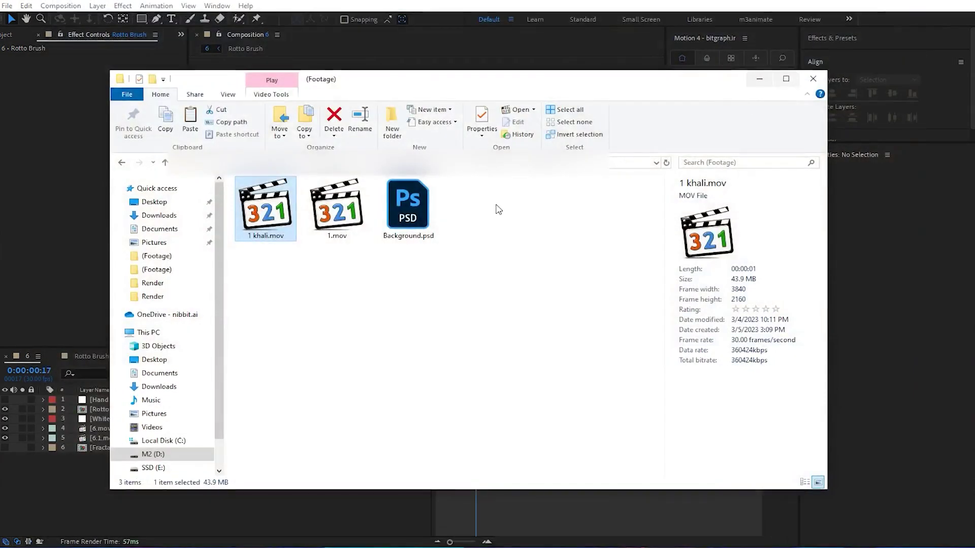
double_click(345, 205)
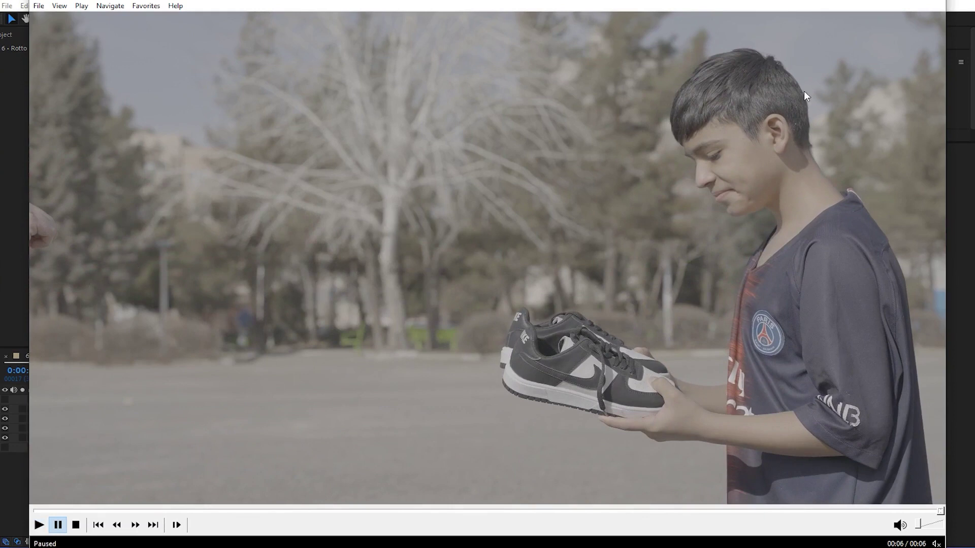
left_click(930, 4)
left_click(544, 283)
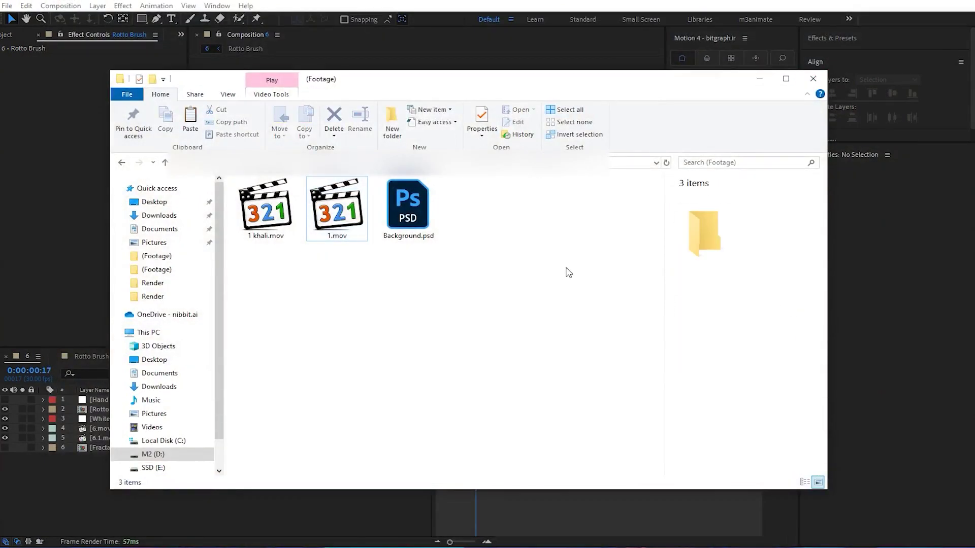
left_click(407, 224)
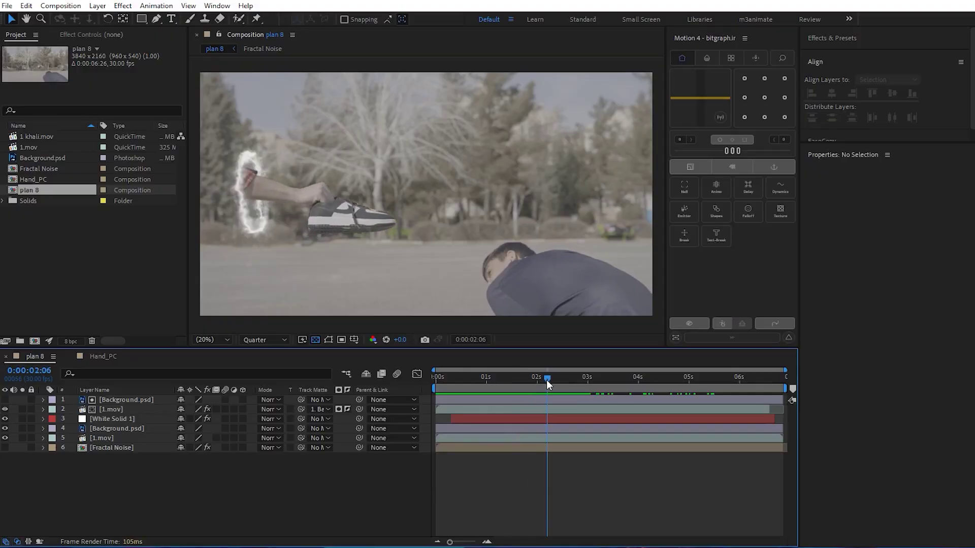
- Solo the 1.mov layer to scrub the shoe footage around two seconds, then un-solo it
left_click(99, 438)
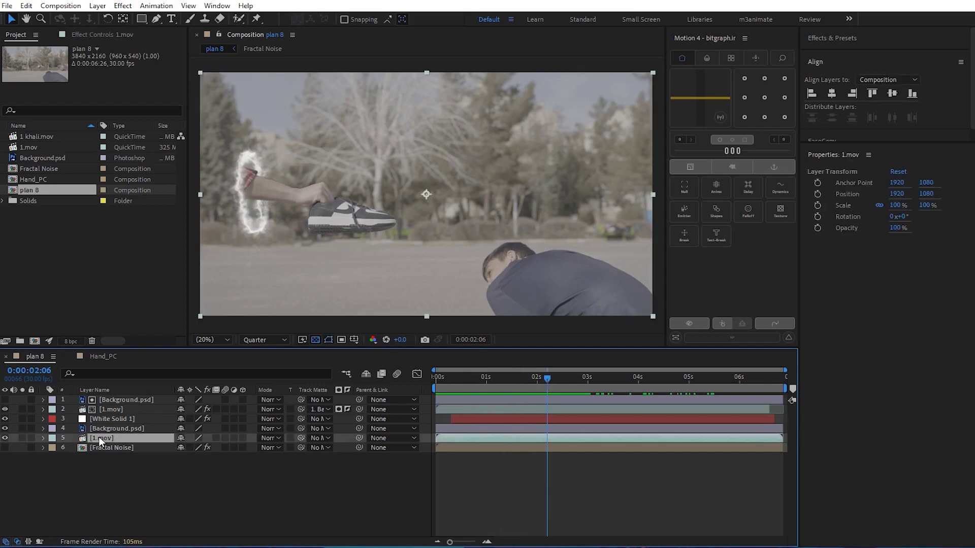
left_click(23, 438)
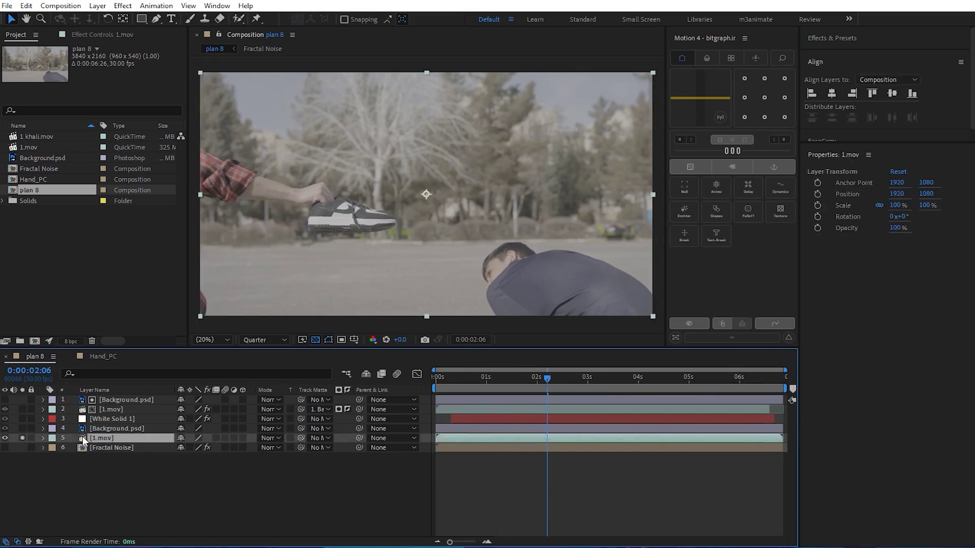
mouse_move(510, 377)
left_mouse_down()
mouse_move(633, 385)
mouse_move(541, 378)
left_mouse_up()
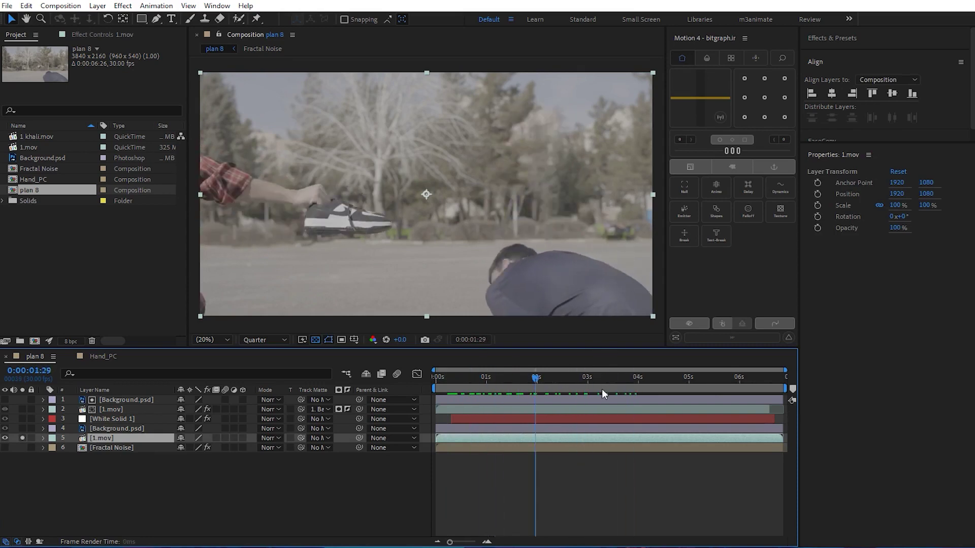
left_click(21, 437)
- Solo the Background.psd layer and pan the view toward its visible left strip
left_click(38, 428)
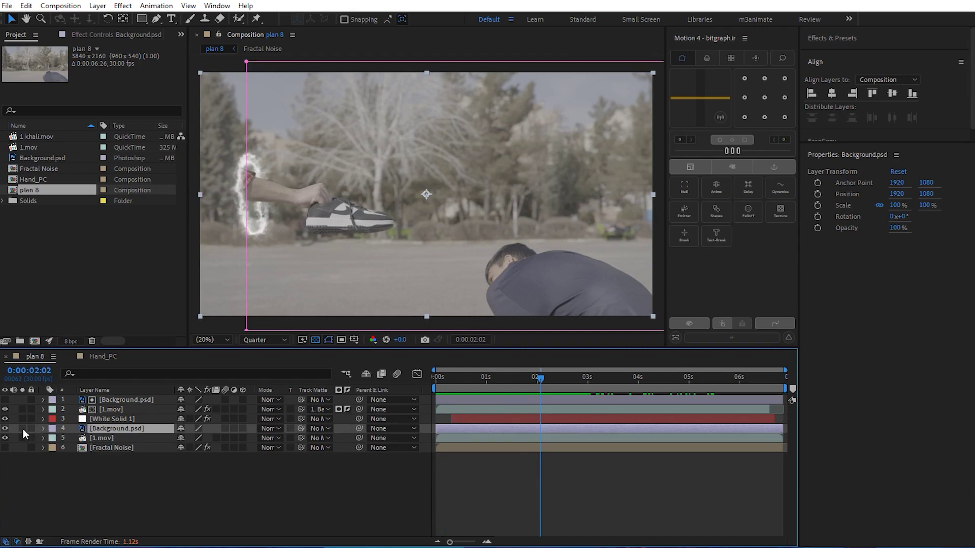
left_click(22, 429)
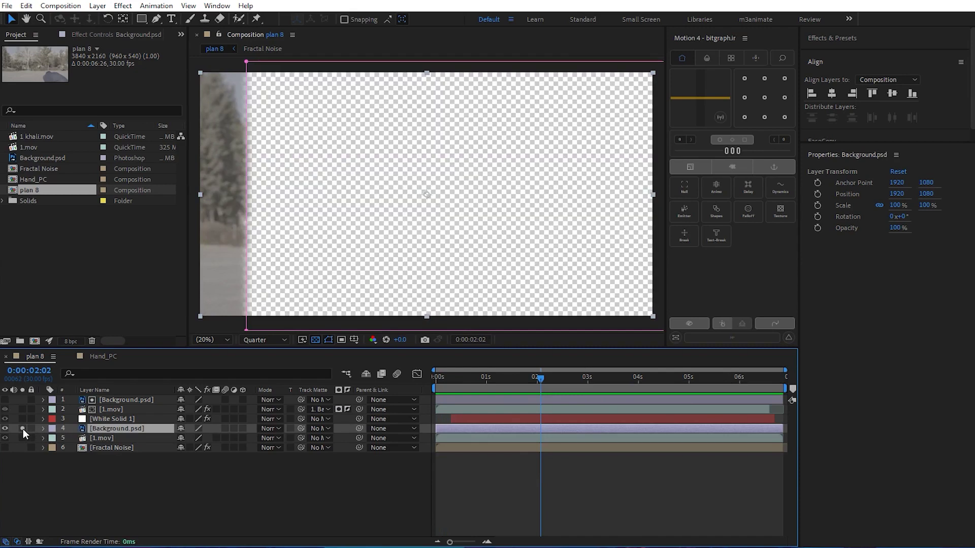
left_click(526, 508)
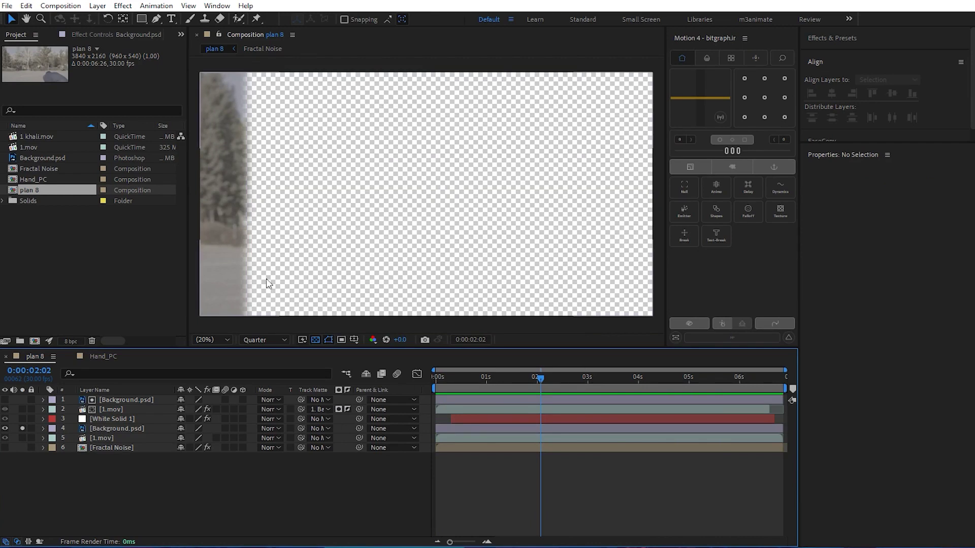
left_click(107, 428)
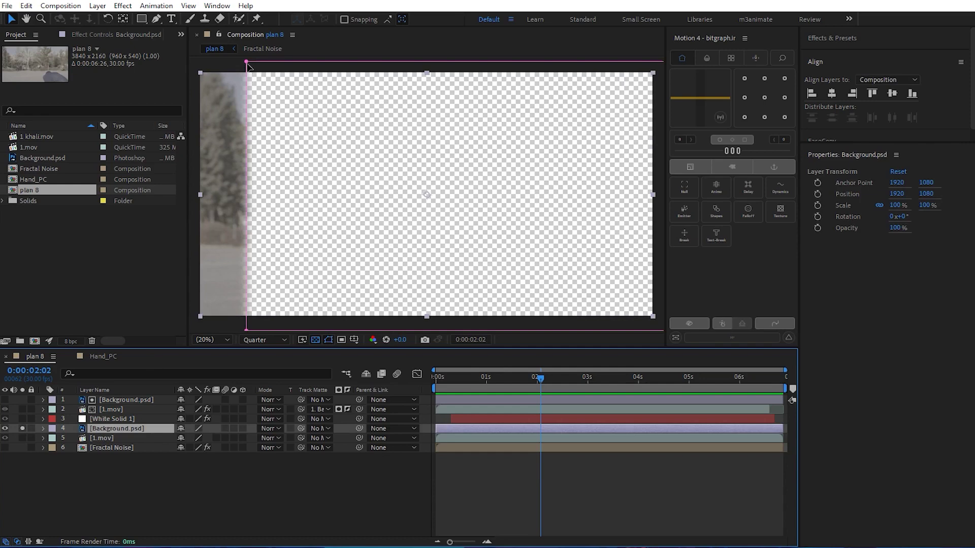
left_click(319, 459)
scroll(235, 212, "up", 2)
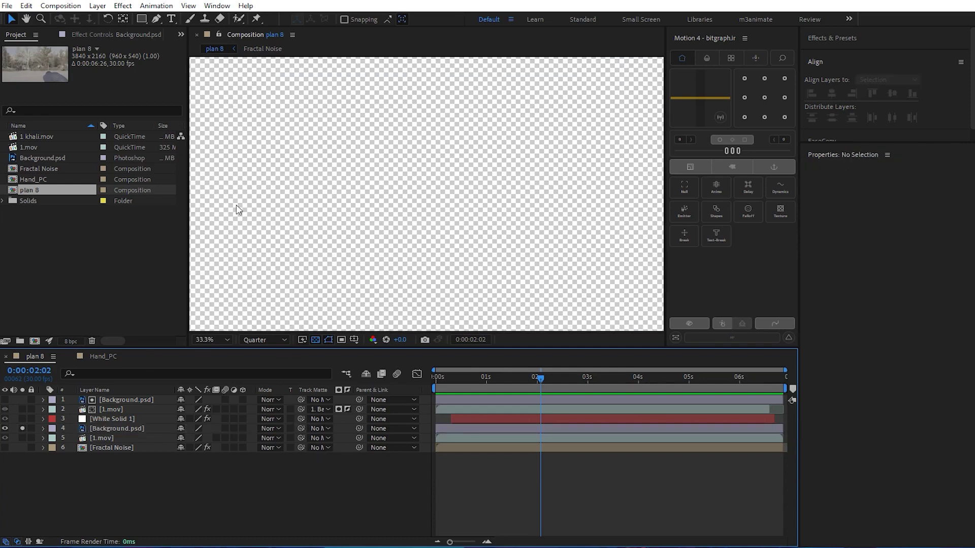
key("h")
left_click_drag(227, 200, 495, 182)
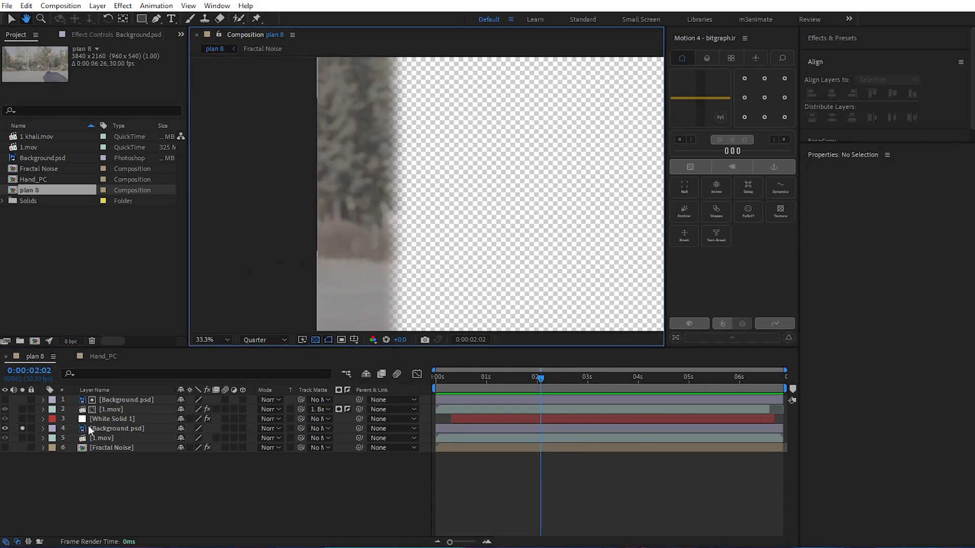
- Give Background.psd's Mask 1 an 80 px feather, fit the viewer, and turn off its Solo
key("v")
left_click(108, 426)
key("m")
key("m")
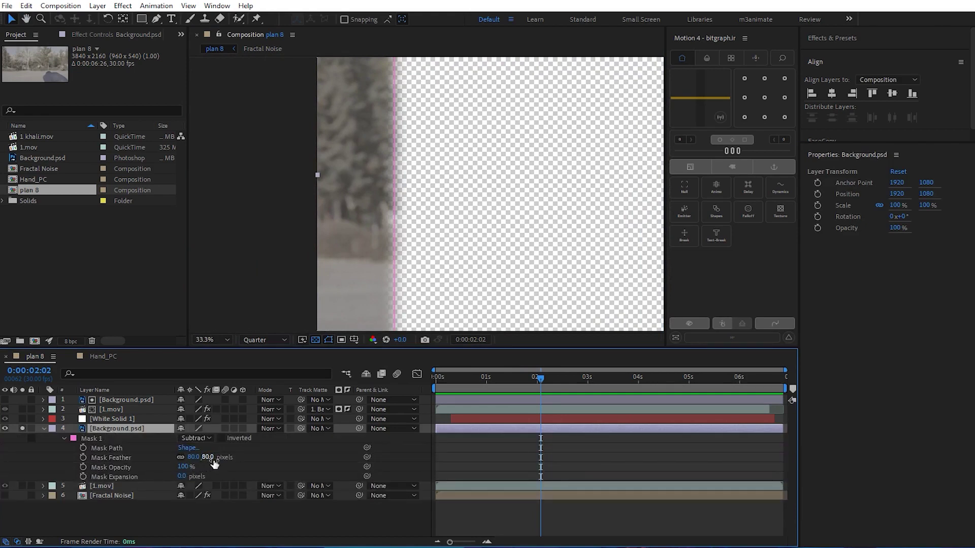
left_click(44, 429)
key("shift+slash")
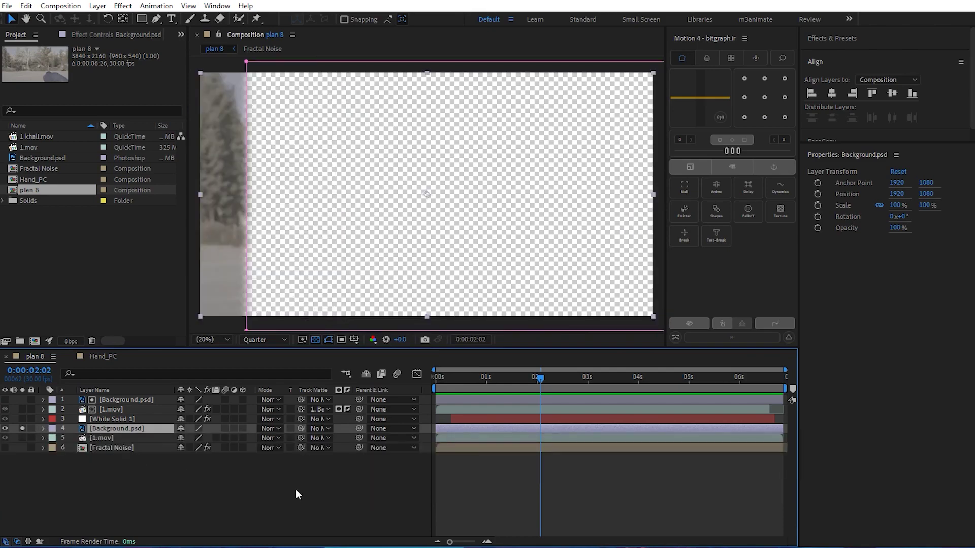
left_click(586, 502)
right_click(620, 500)
key("Escape")
left_click(21, 429)
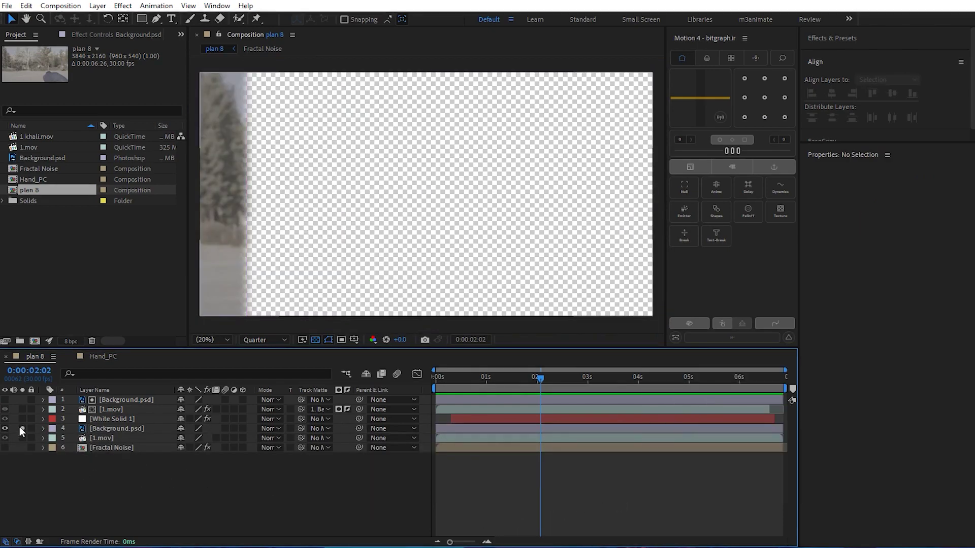
left_click(22, 429)
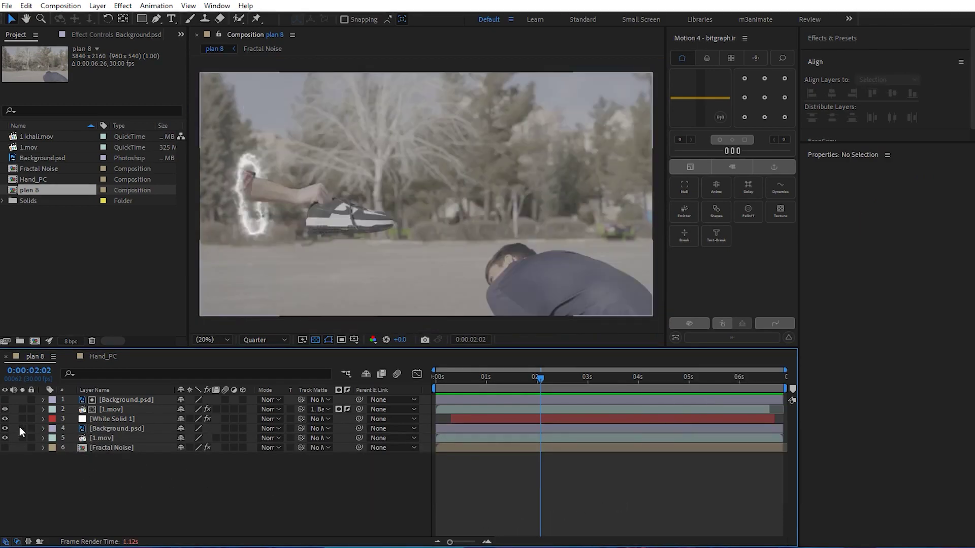
left_click(113, 419)
- View White Solid 1's Saber settings, then 1.mov's Mocha Pro effect (Mono view, 0.0 feather)
key("F3")
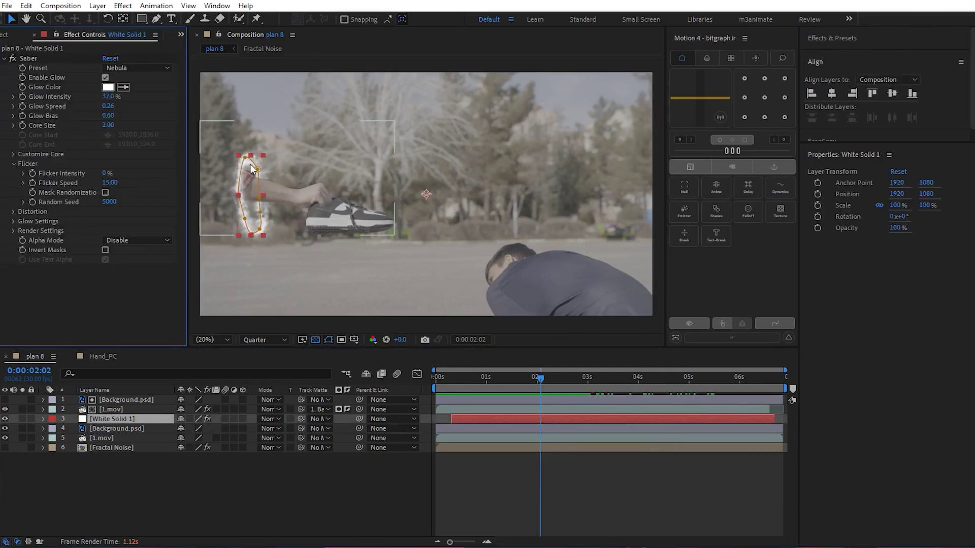
left_click(120, 410)
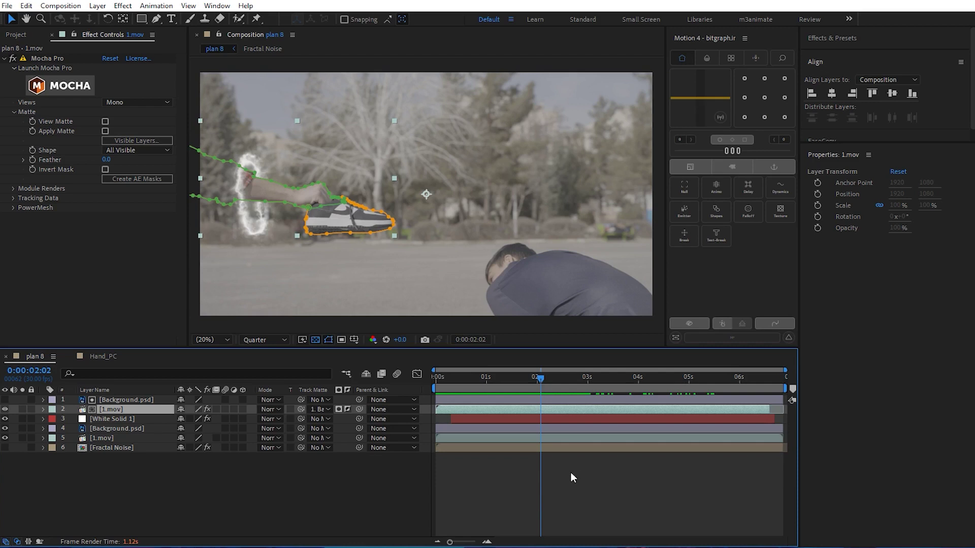
- Check the Mocha roto shape from 0:00:03:18 back to frame 01:02, then close Mocha and save
mouse_move(537, 370)
left_mouse_down()
mouse_move(620, 380)
mouse_move(528, 386)
left_mouse_up()
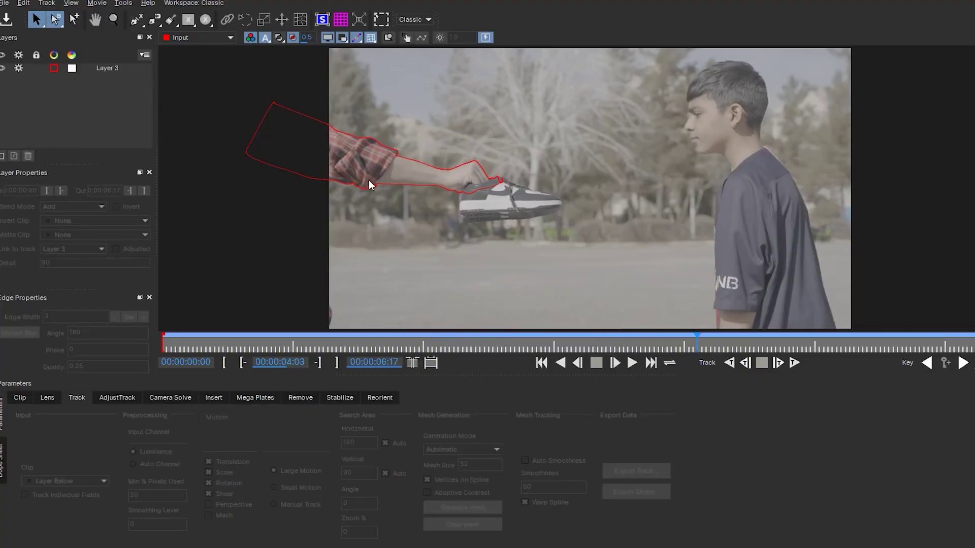
mouse_move(464, 346)
left_mouse_down()
mouse_move(312, 333)
mouse_move(554, 343)
mouse_move(343, 340)
left_mouse_up()
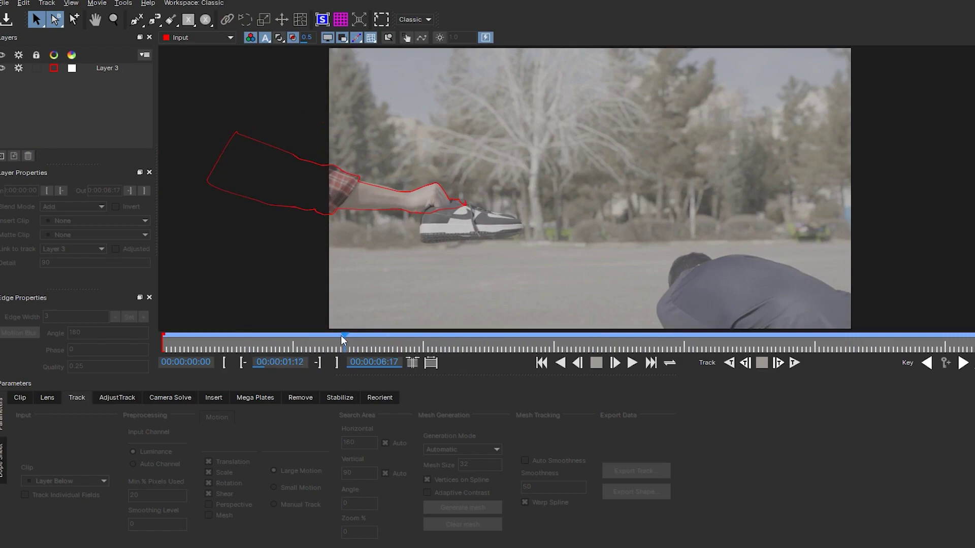
left_click(963, 1)
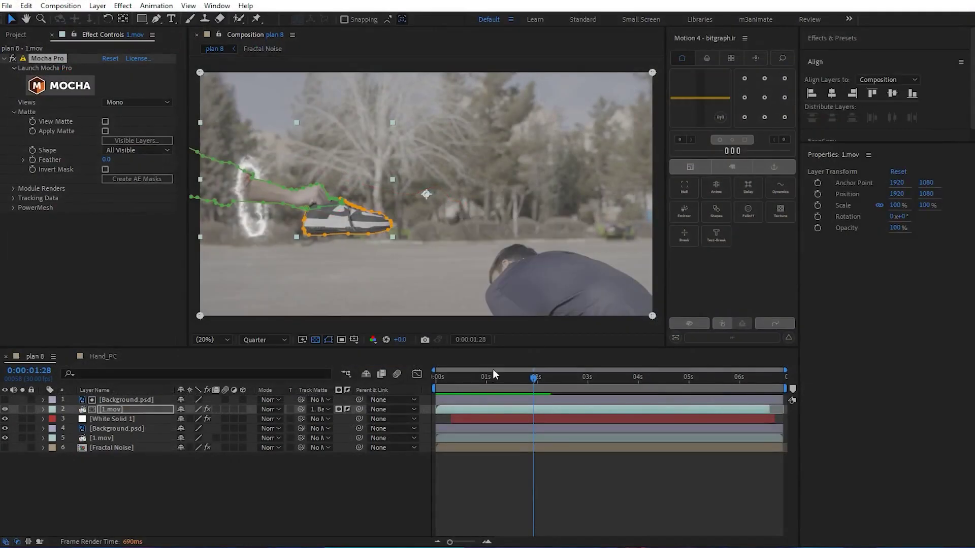
- Reveal and inspect the two Layer 3 Mocha masks on the 1.mov layer
left_click(578, 489)
left_click(541, 410)
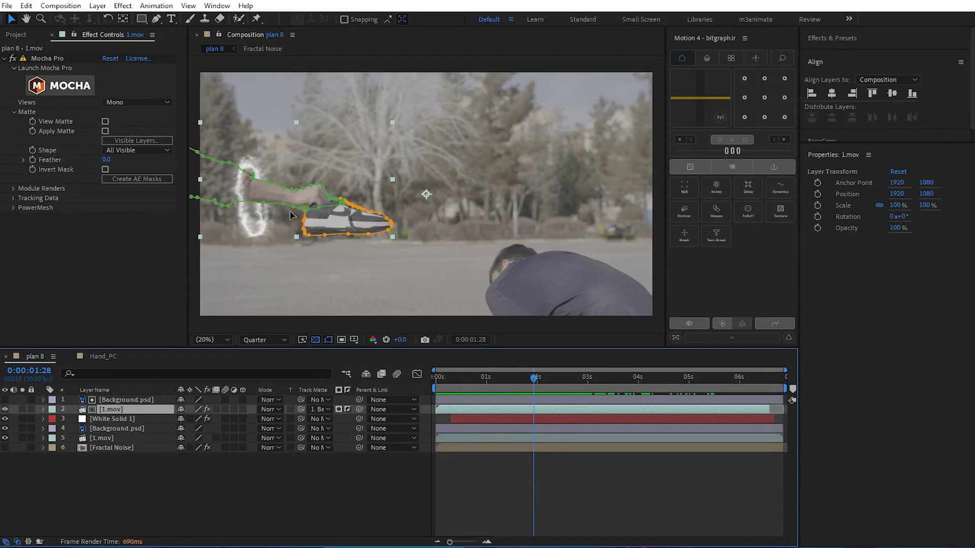
key("m")
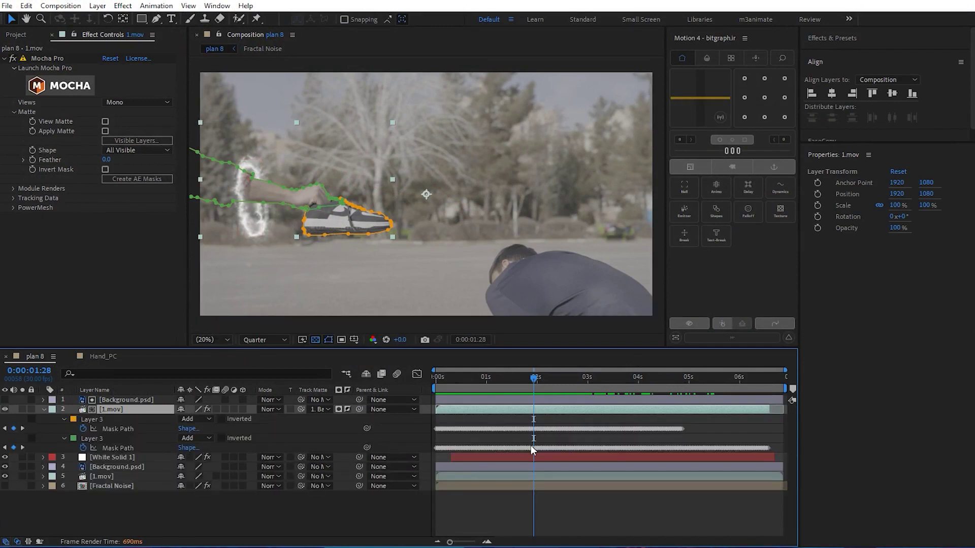
scroll(531, 445, "up", 3, "alt")
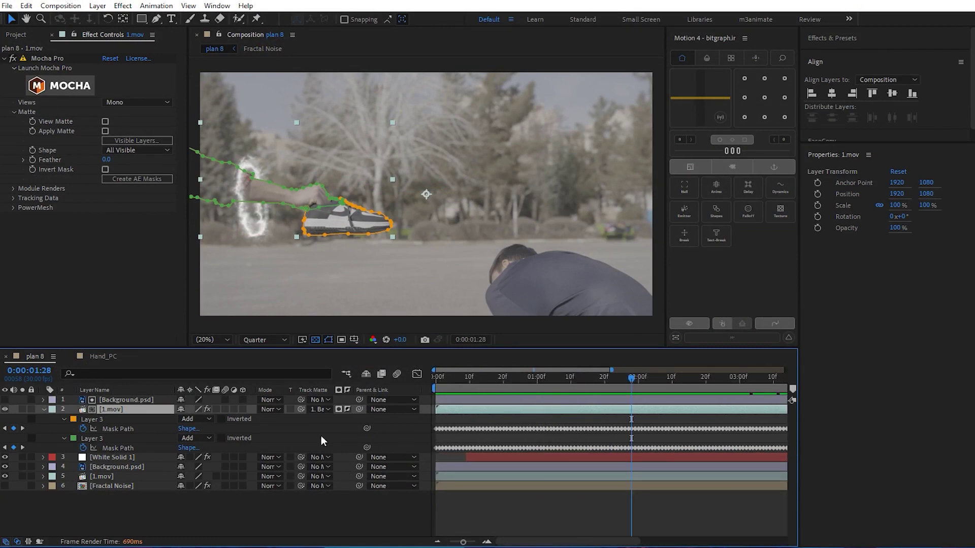
left_click(90, 417)
left_click(92, 438)
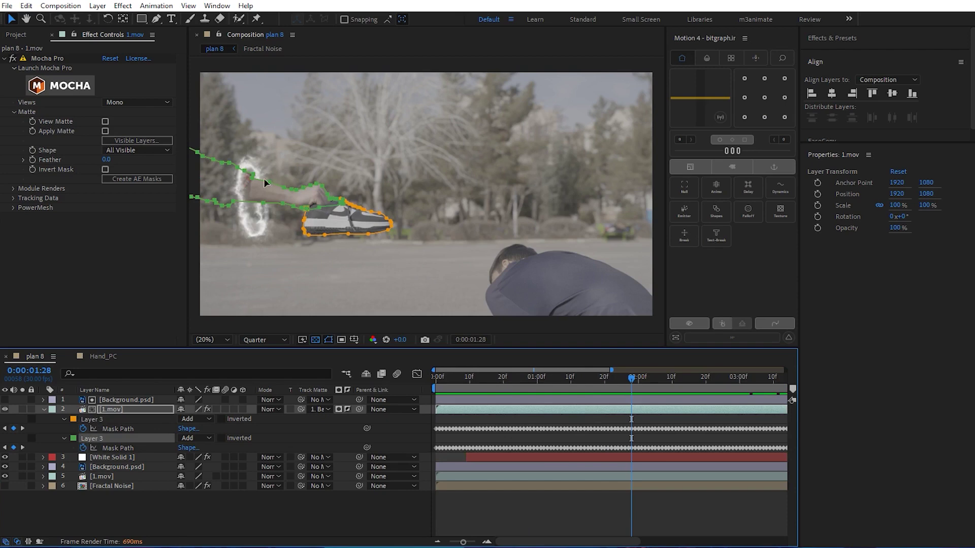
left_click(93, 419)
left_click(335, 433)
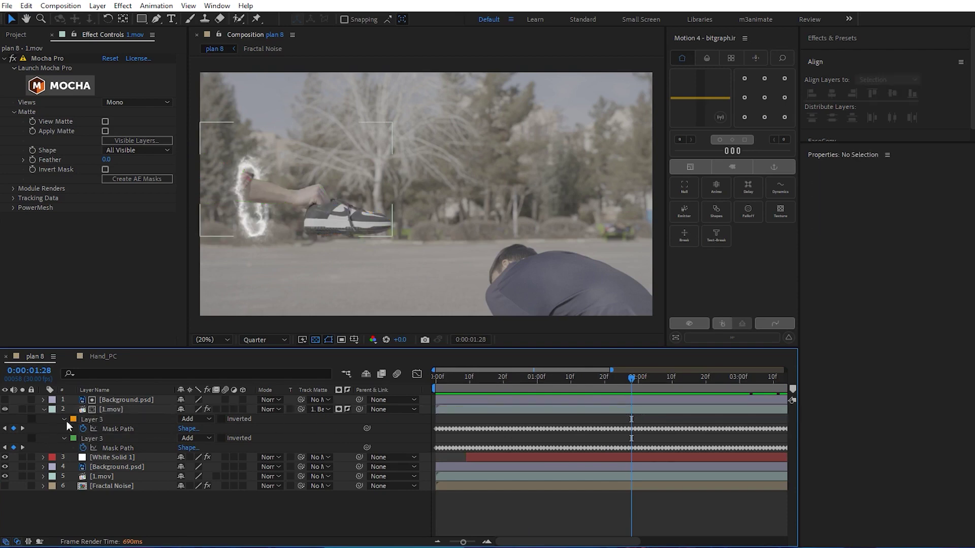
- Solo 1.mov to preview the hand-and-shoe cutout alone, then unsolo it
left_click(22, 409)
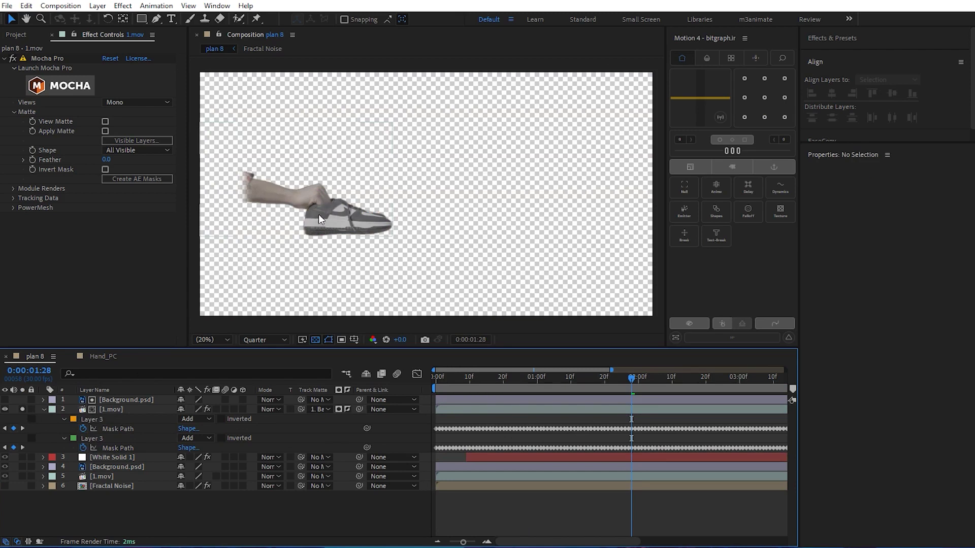
left_click(43, 409)
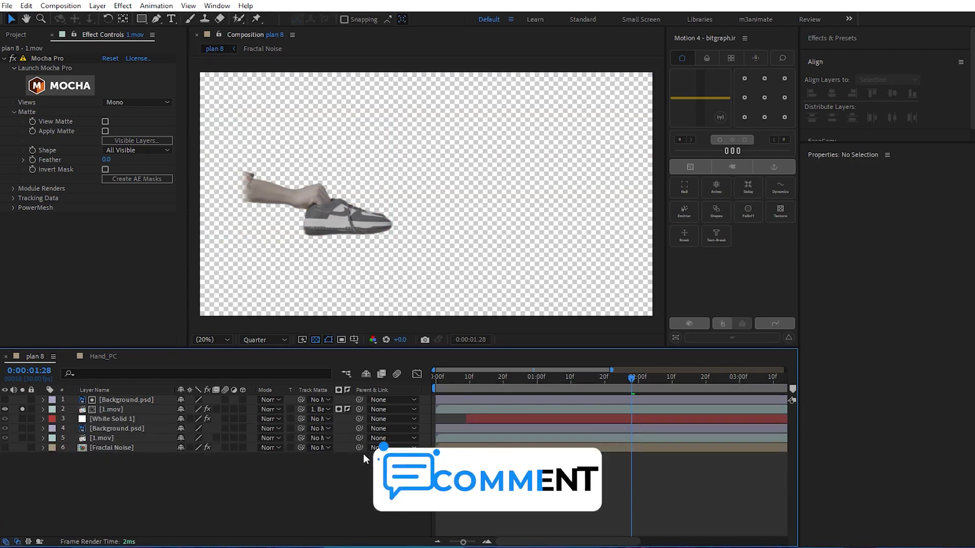
left_click(502, 409)
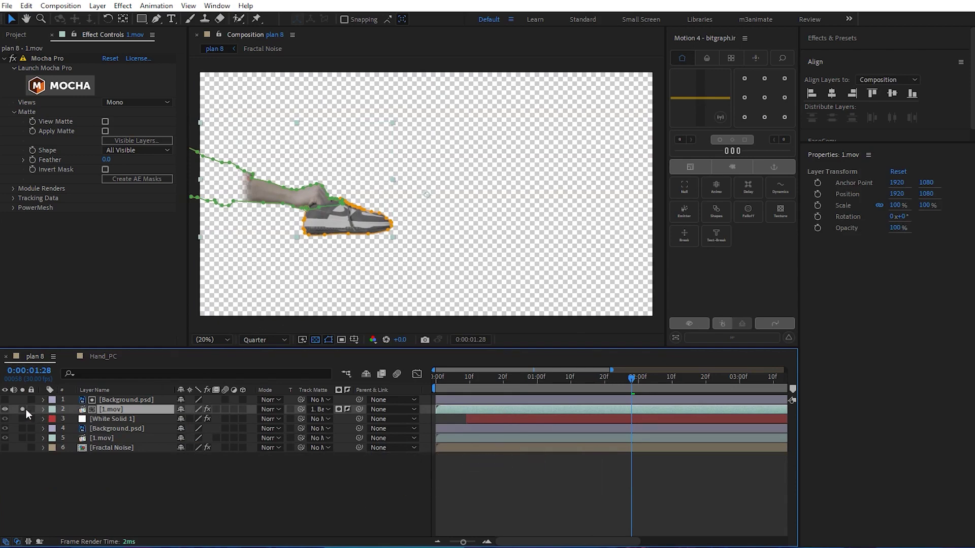
left_click(23, 409)
left_click(506, 465)
- Scrub the shot from 0:00:01:25 to 0:00:02:01 and select White Solid 1
left_click(621, 376)
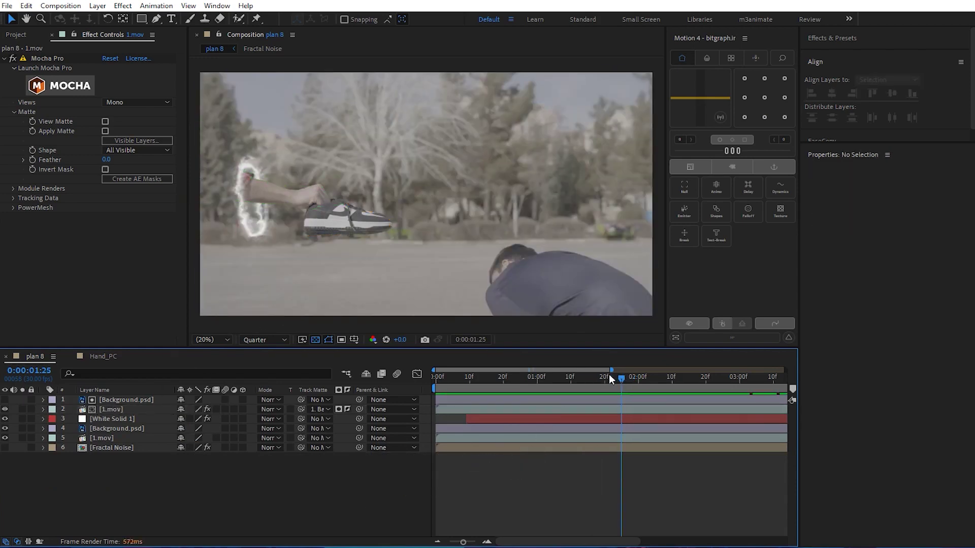
left_click_drag(609, 378, 641, 389)
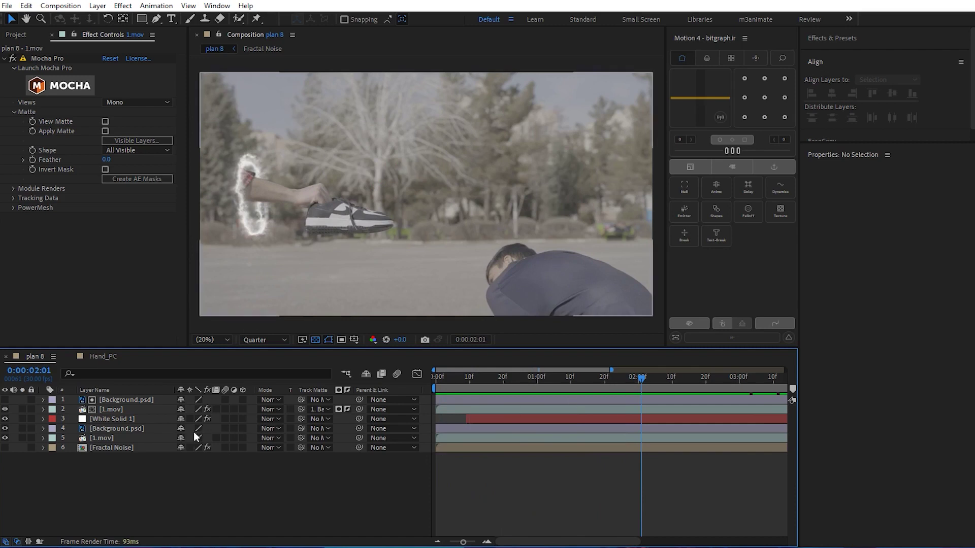
left_click(103, 418)
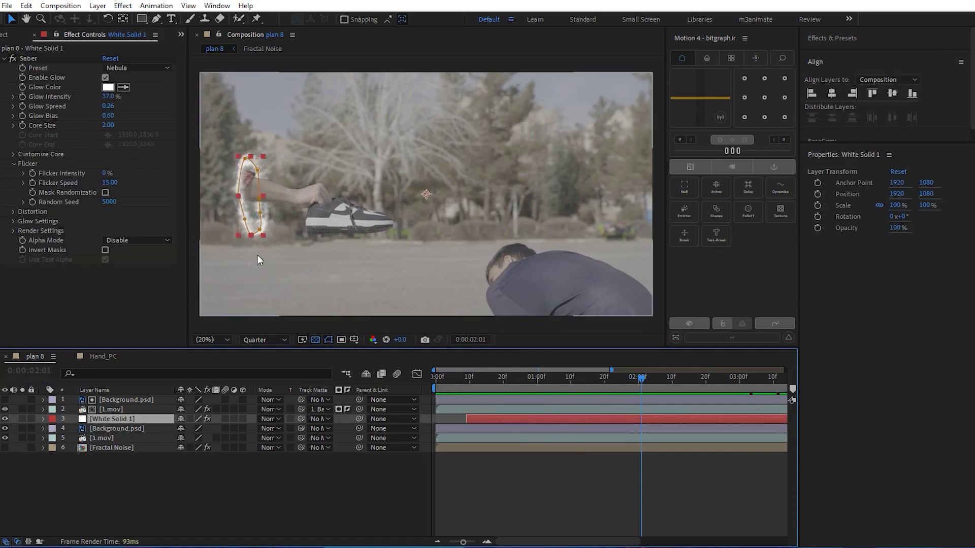
- Show White Solid 1's Mask Path keyframes and select them, checking frames 0:00:00:09 to 0:00:01:09
key("m")
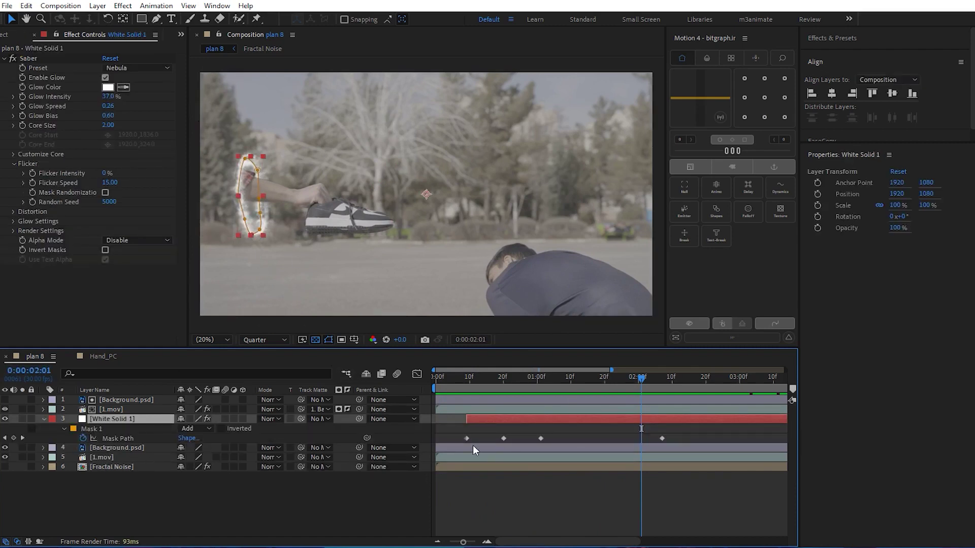
left_click(467, 382)
mouse_move(467, 379)
left_mouse_down()
mouse_move(568, 379)
mouse_move(551, 378)
left_mouse_up()
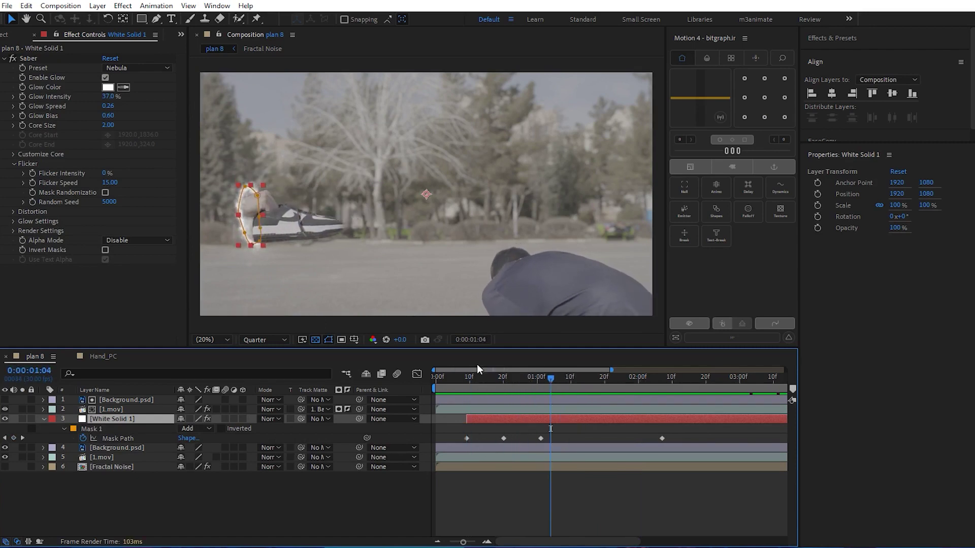
left_click(115, 437)
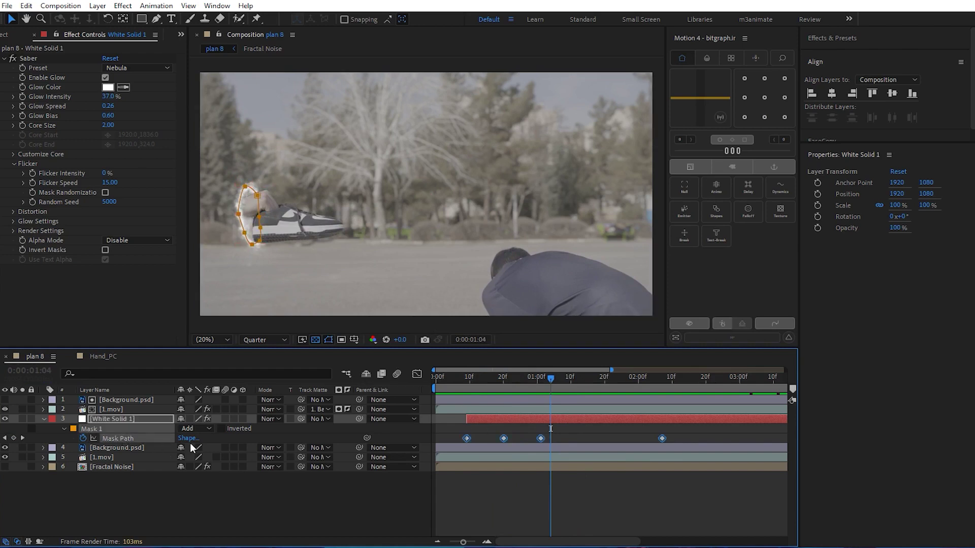
- Review the portal mask from 0:00:01:01 to 0:00:02:12, then zoom out and play to 0:00:05:00
left_click_drag(509, 377, 657, 400)
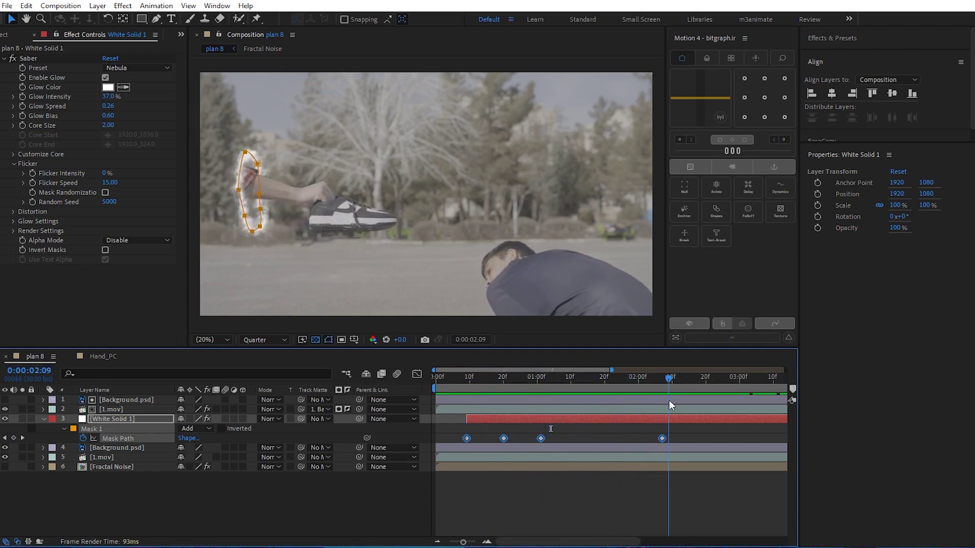
left_click_drag(656, 399, 669, 400)
left_click(655, 378)
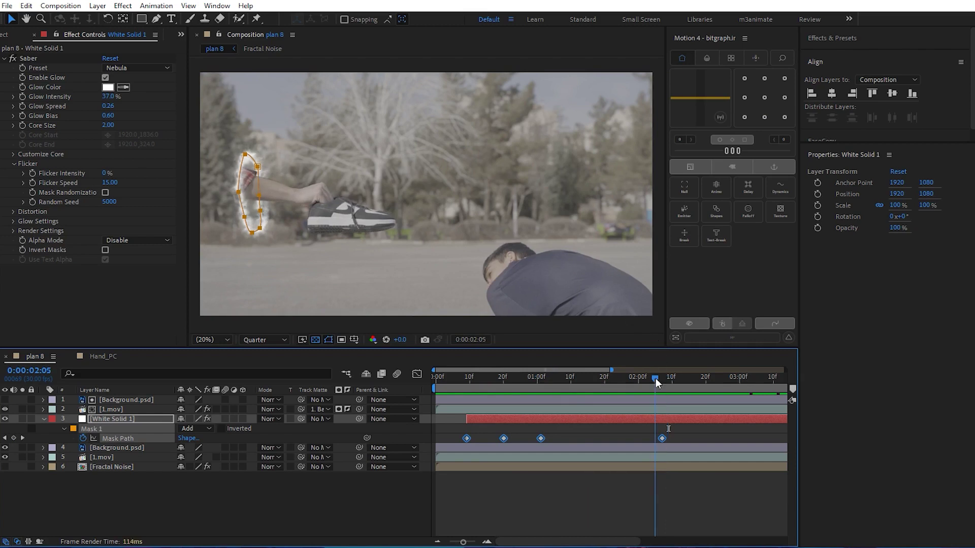
left_click_drag(657, 378, 680, 380)
key("minus")
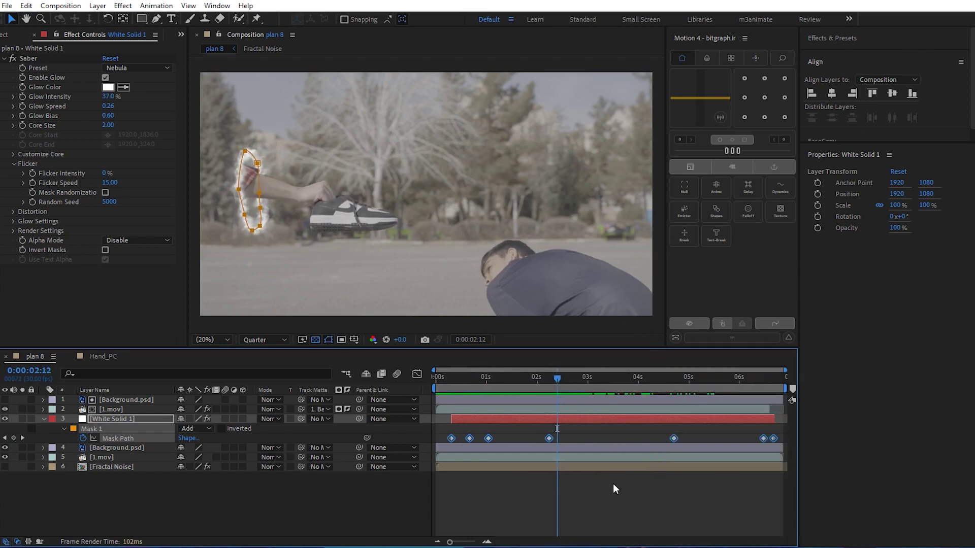
left_click(611, 482)
left_click_drag(559, 382, 772, 411)
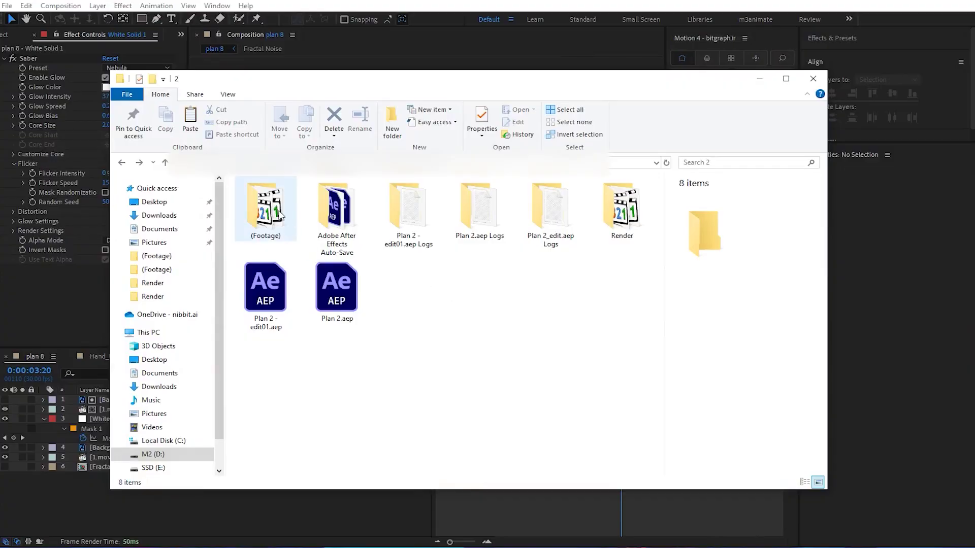
- Open the (Footage) folder and play 2.mov in the media player, then close it
double_click(265, 208)
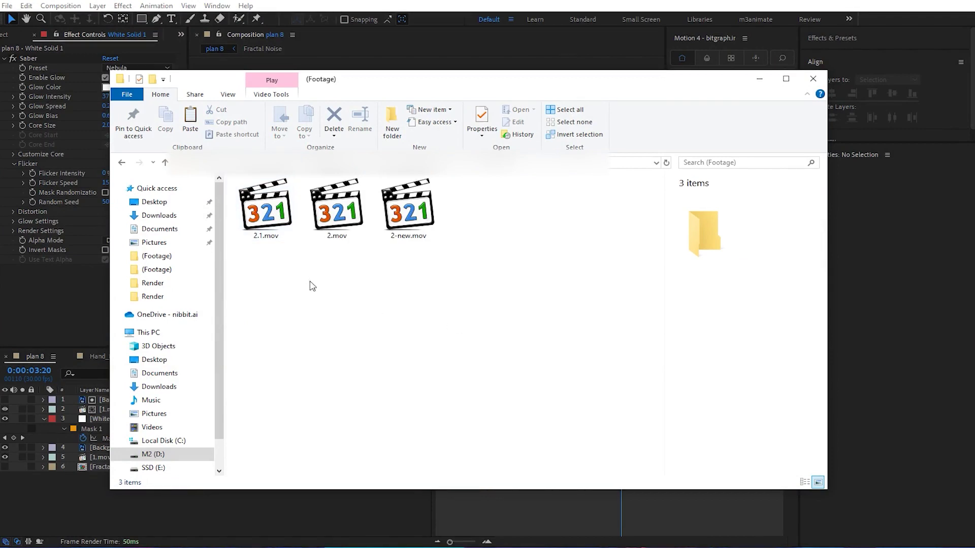
left_click(338, 204)
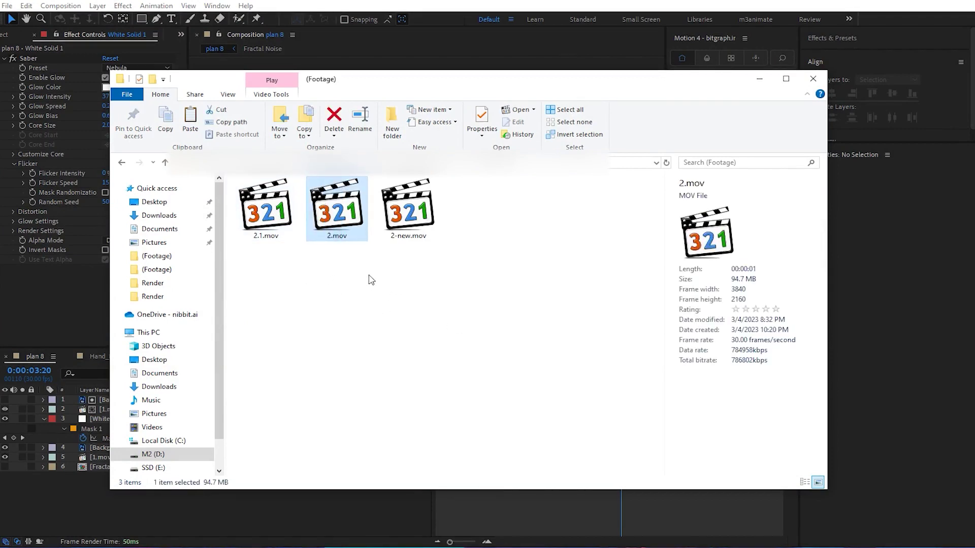
double_click(337, 212)
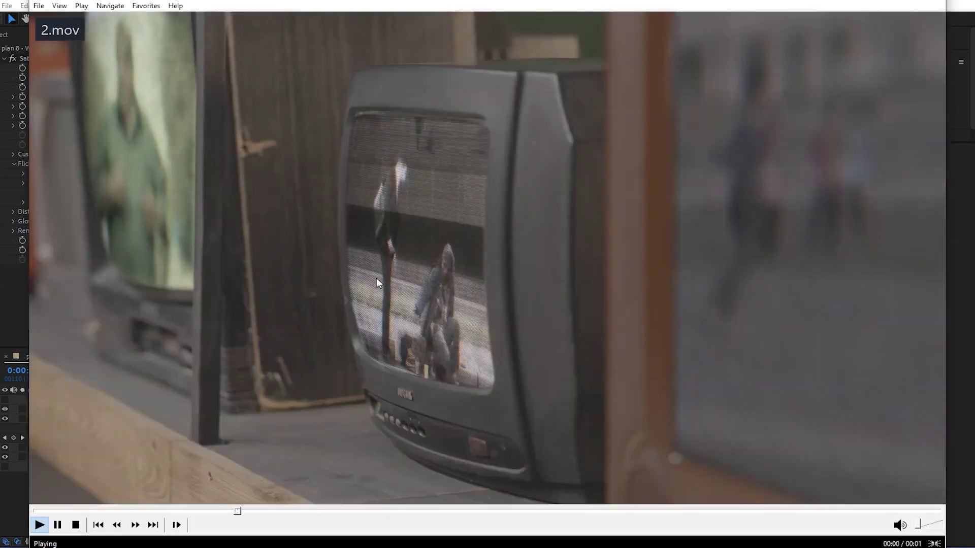
left_click(349, 288)
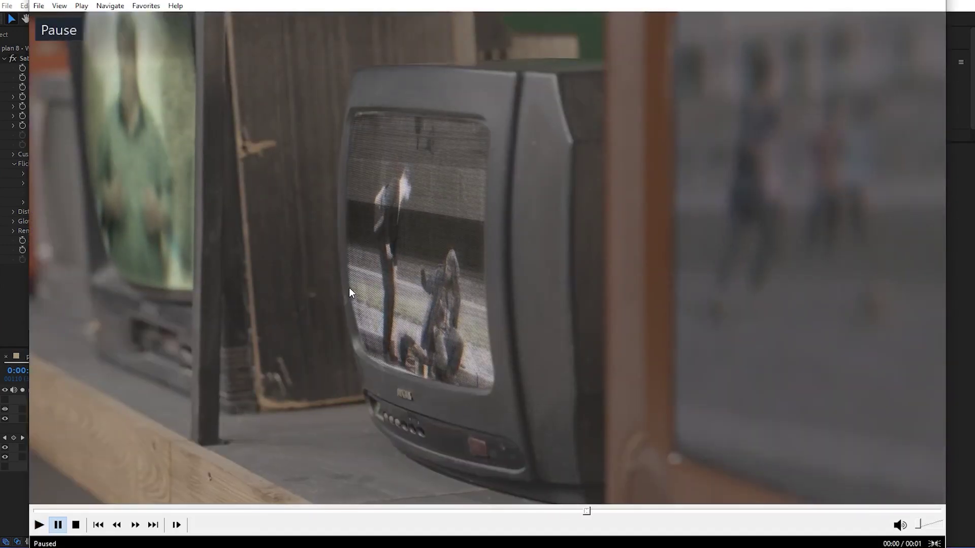
left_click(932, 2)
- Select 2-new.mov, then open 2.1.mov to preview it
right_click(531, 287)
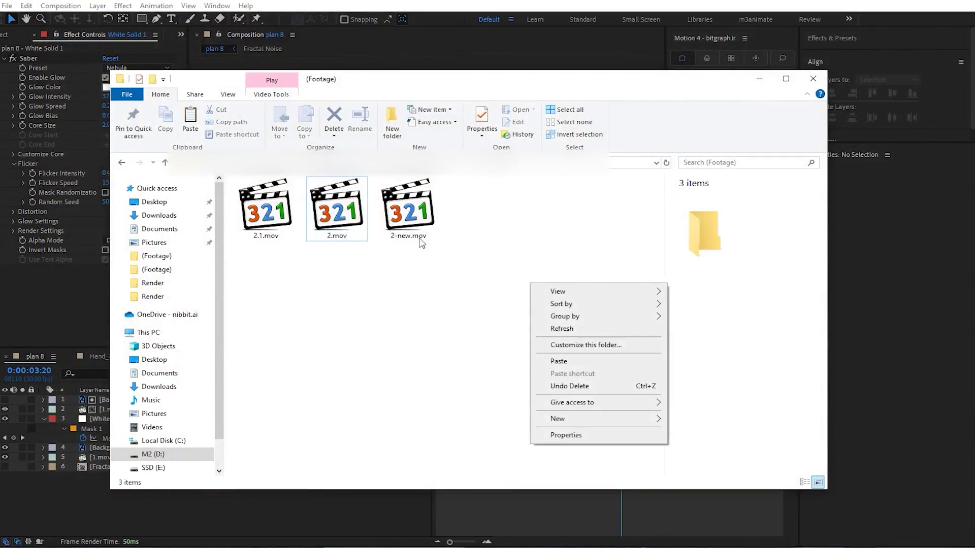
left_click(413, 215)
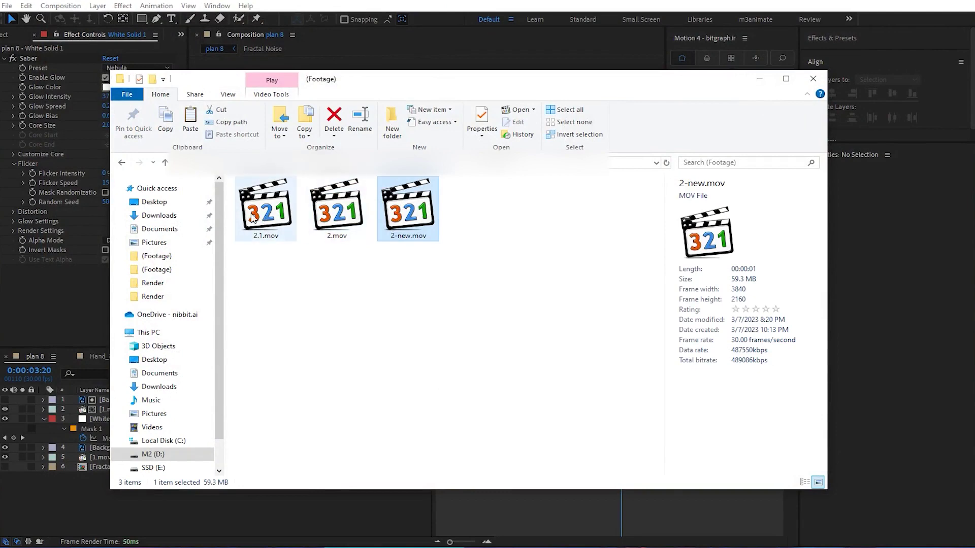
double_click(249, 234)
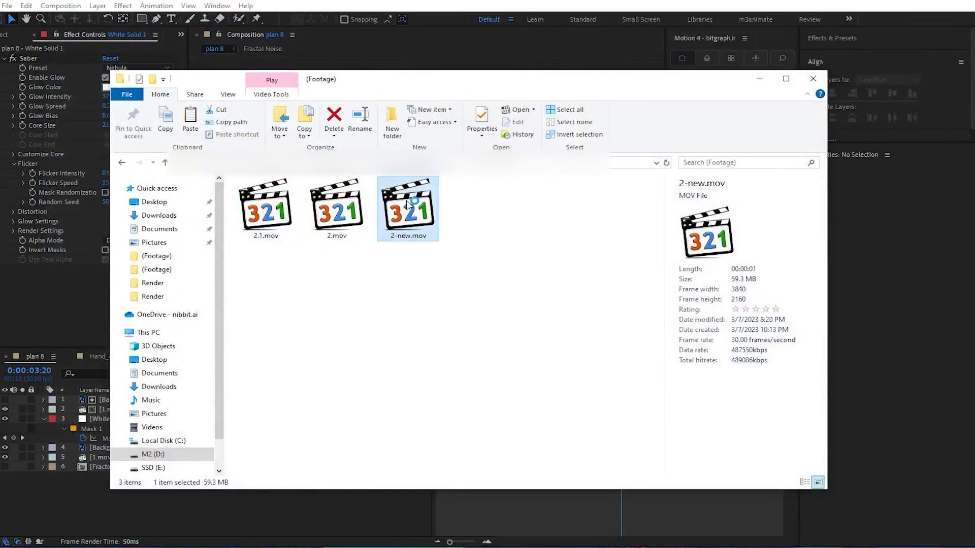
- Open the 2-new.mov TV-shelf clip in Media Player Classic and replay it
double_click(406, 200)
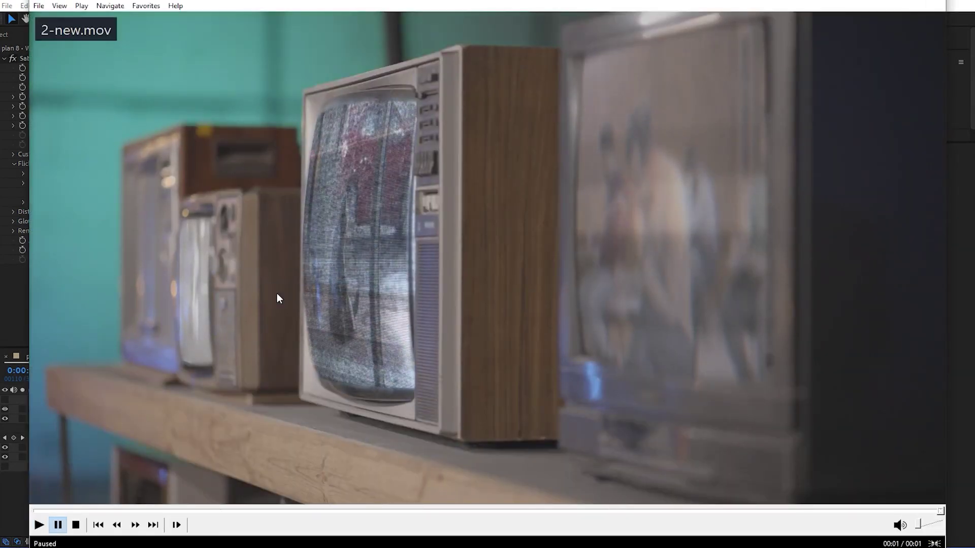
left_click(276, 293)
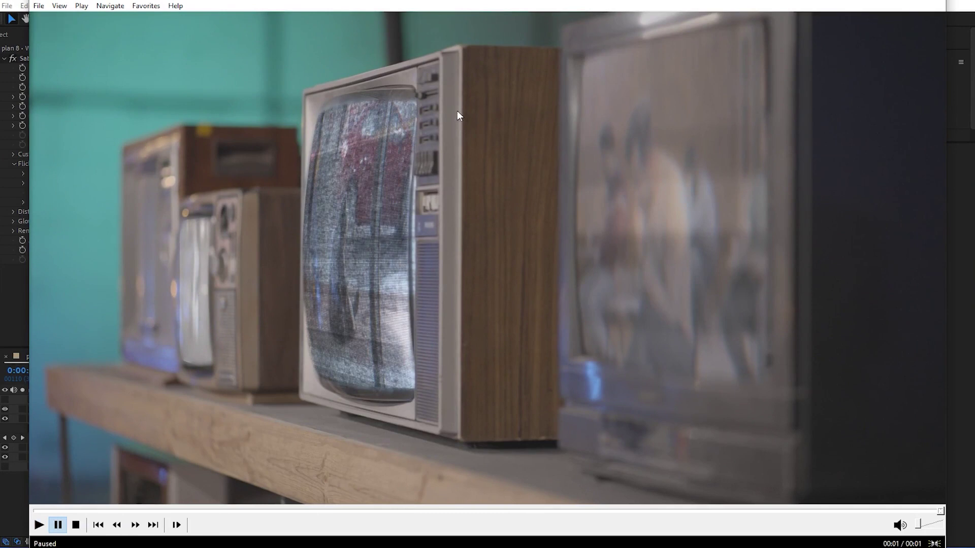
- Close the media player, scrub the start of plan 2, and open the Hand_PC precomp
key("alt+F4")
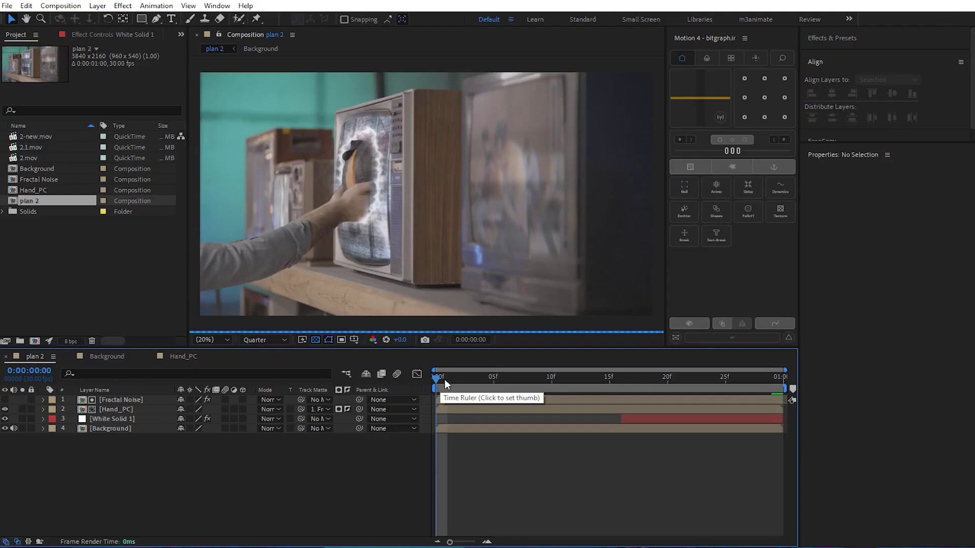
left_click_drag(445, 380, 653, 391)
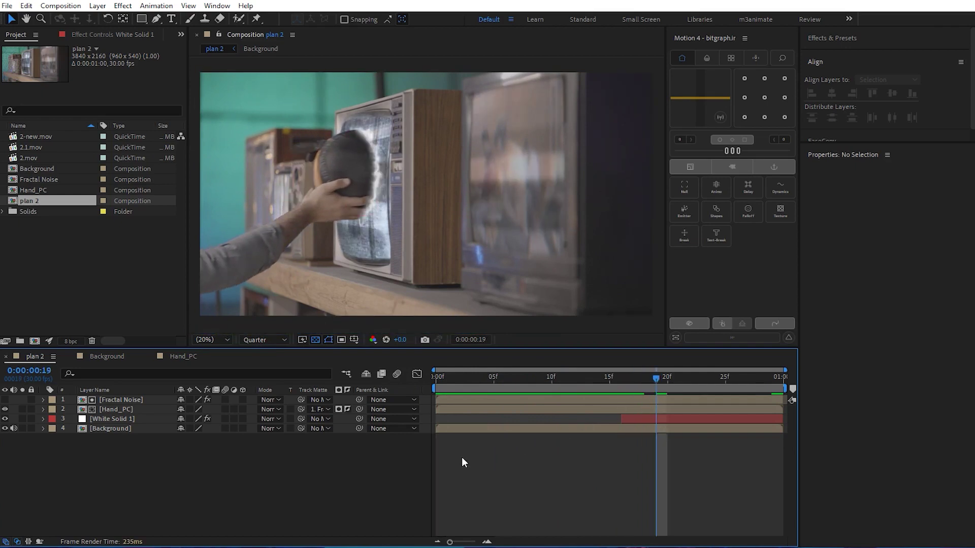
left_click(120, 410)
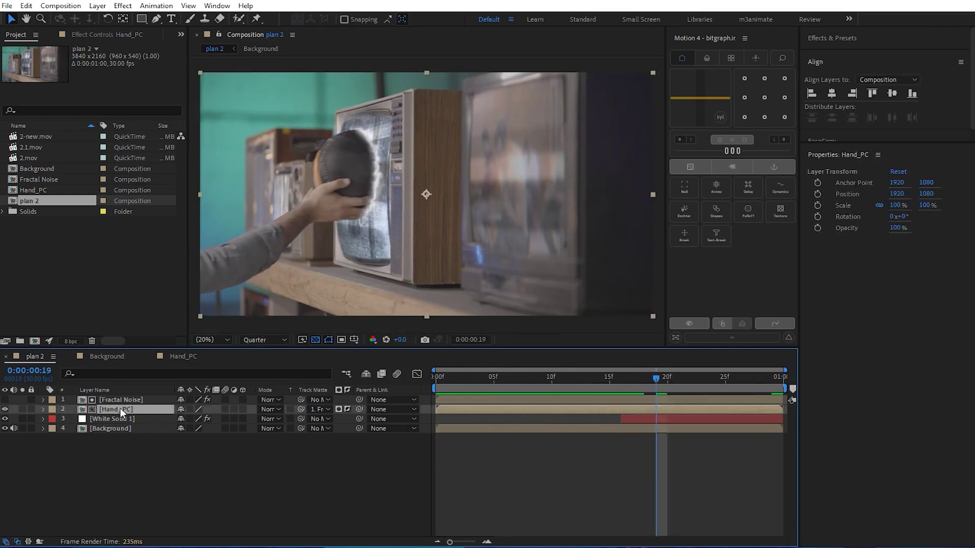
double_click(115, 410)
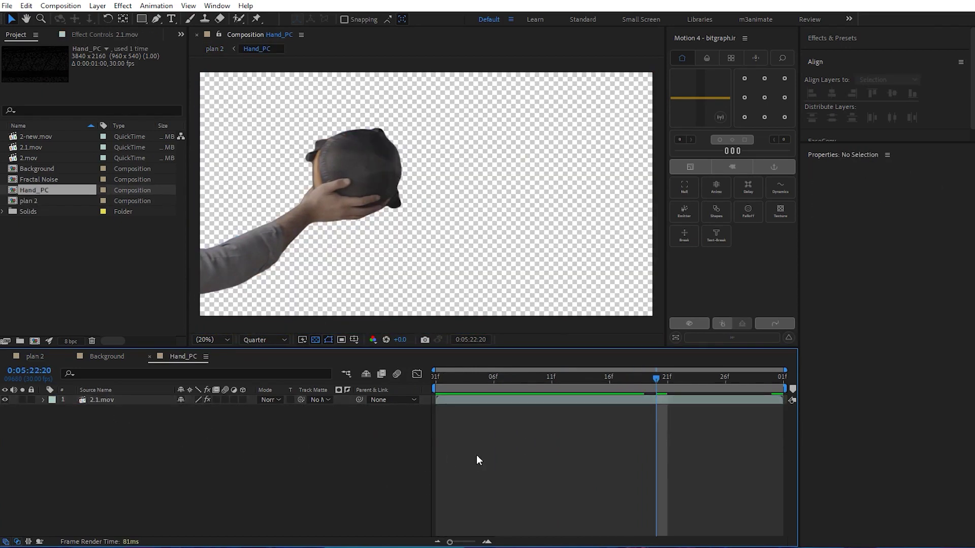
- Inspect 2.1.mov's Roto Brush & Refine Edge matte across the clip, then close Hand_PC
left_click(91, 400)
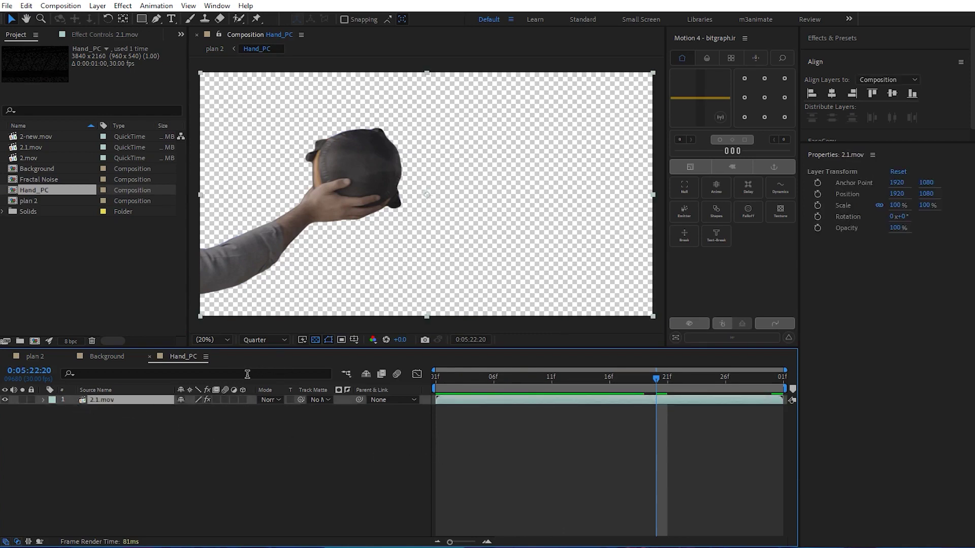
key("F3")
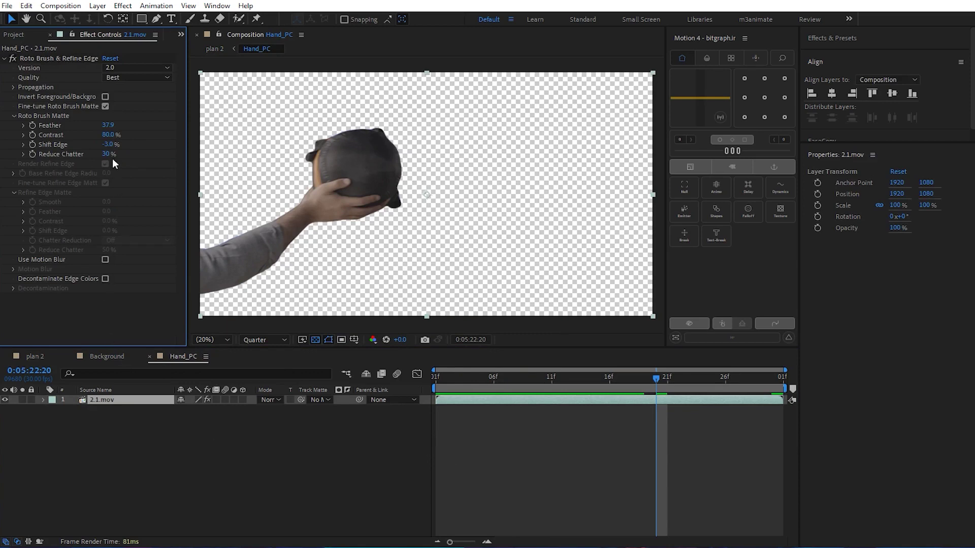
left_click(51, 59)
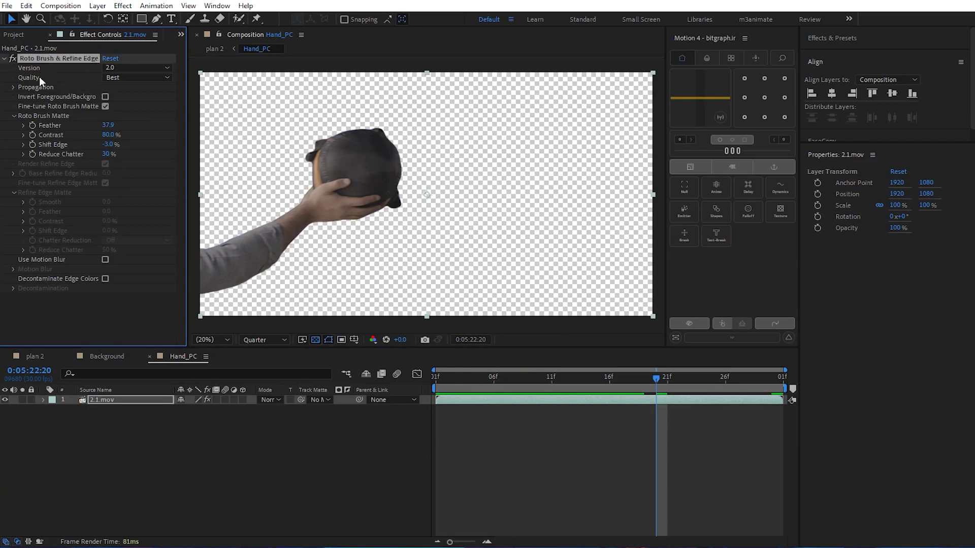
left_click_drag(510, 381, 770, 378)
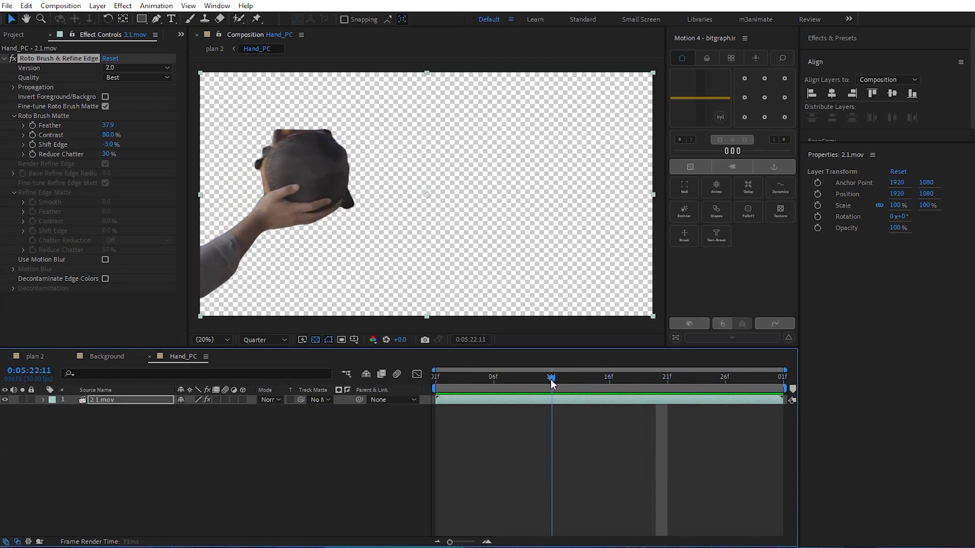
left_click_drag(770, 378, 435, 380)
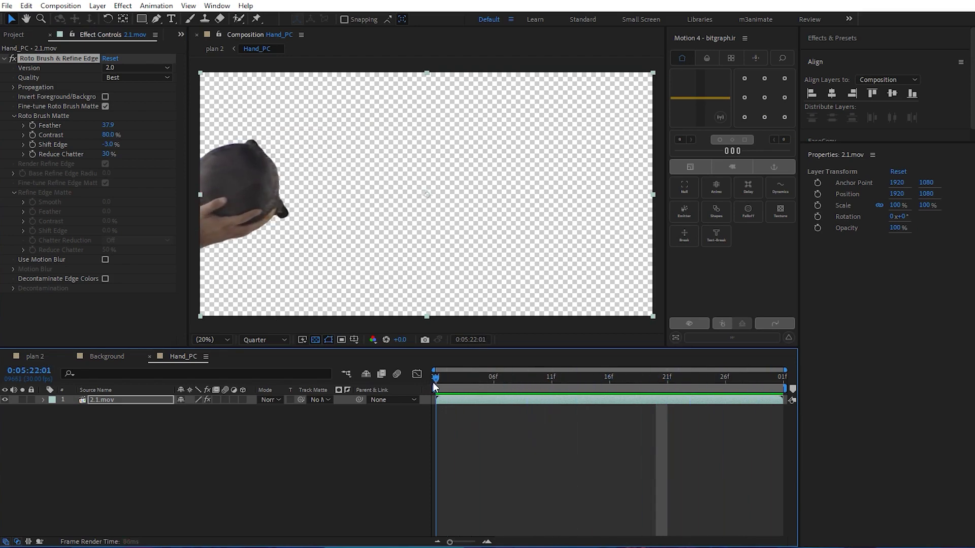
left_click(149, 356)
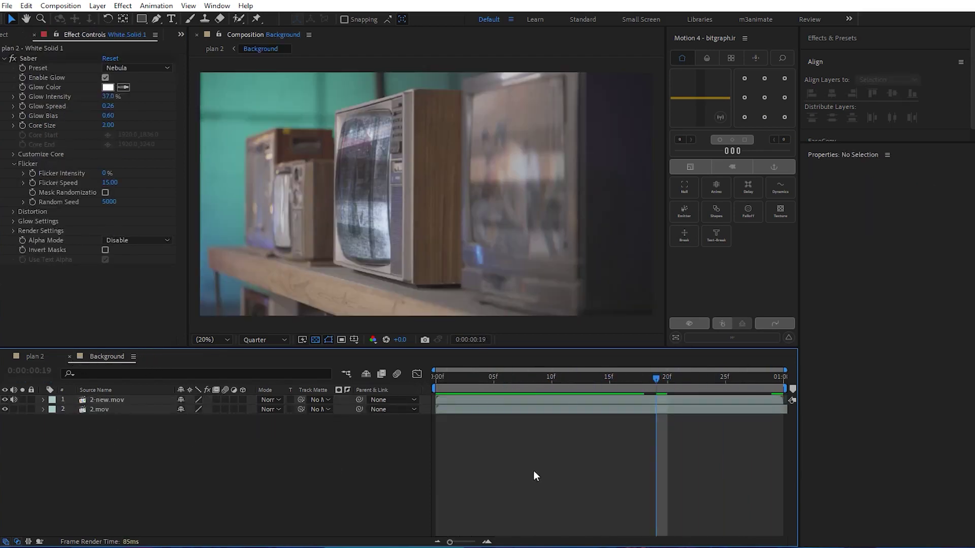
- Hide and reshow 2-new.mov to compare with 2.mov, scrub, then close Background
right_click(360, 463)
left_click(107, 401)
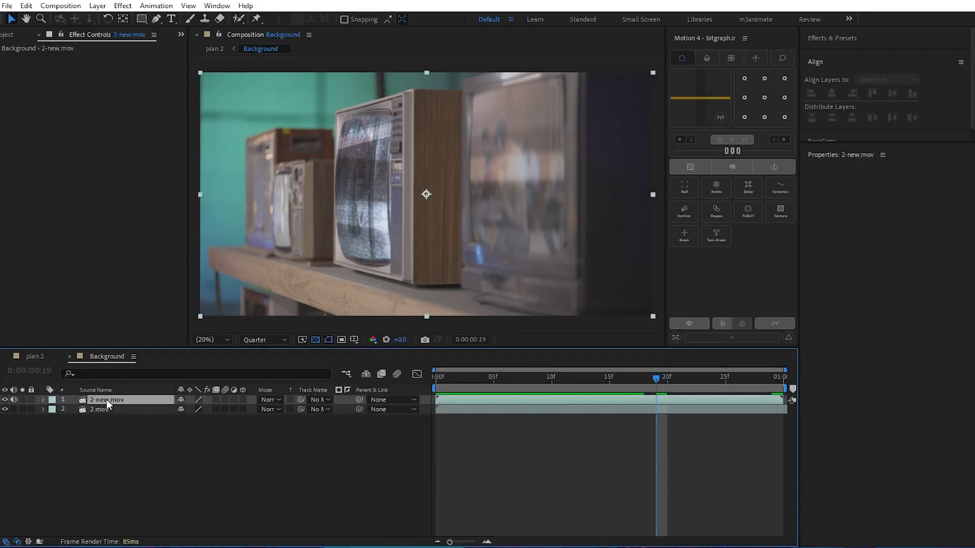
left_click(5, 399)
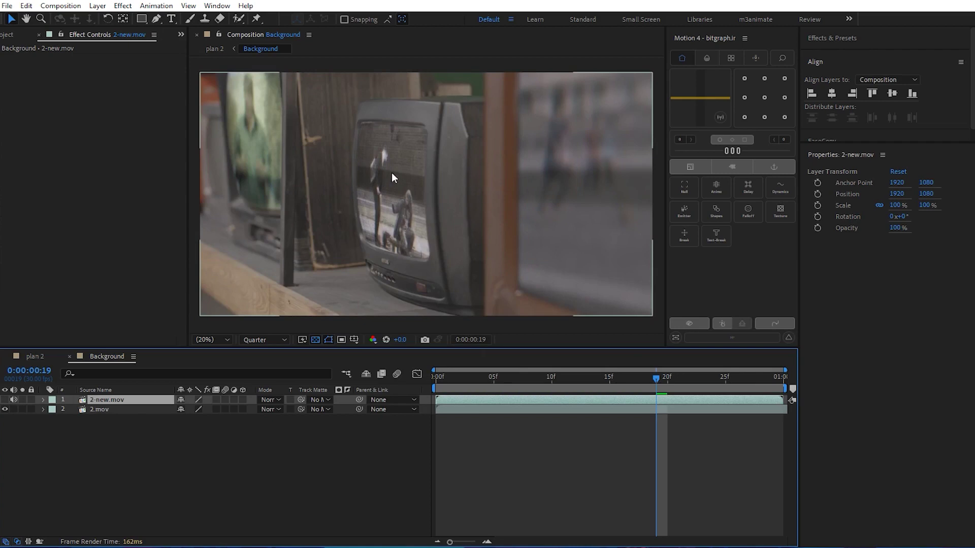
left_click(5, 399)
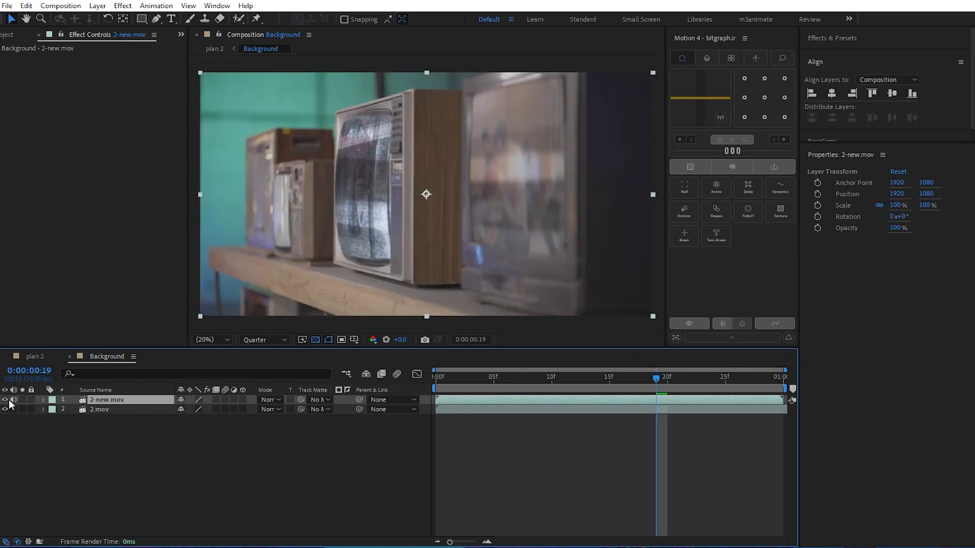
left_click(504, 459)
mouse_move(505, 390)
left_mouse_down()
mouse_move(553, 407)
mouse_move(777, 410)
left_mouse_up()
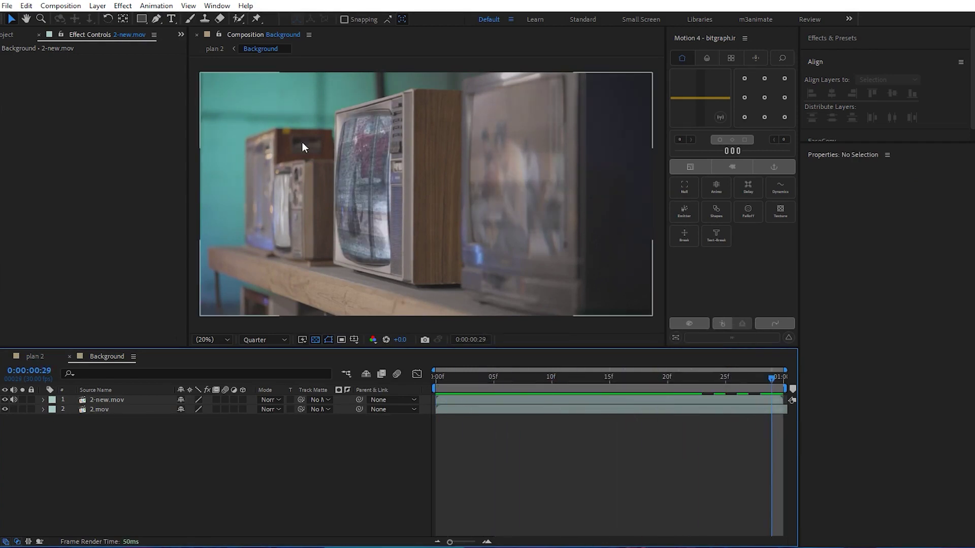
left_click(70, 356)
left_click(111, 428)
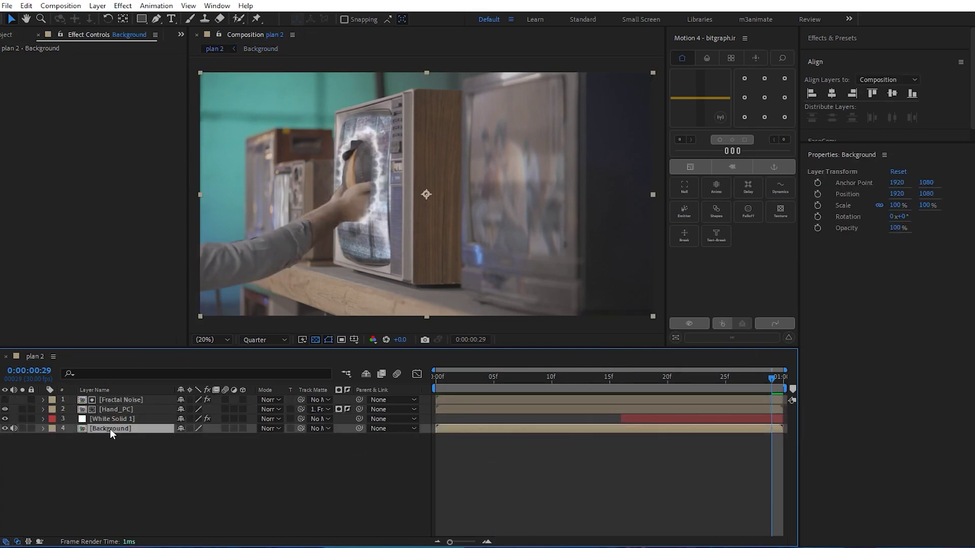
left_click(106, 420)
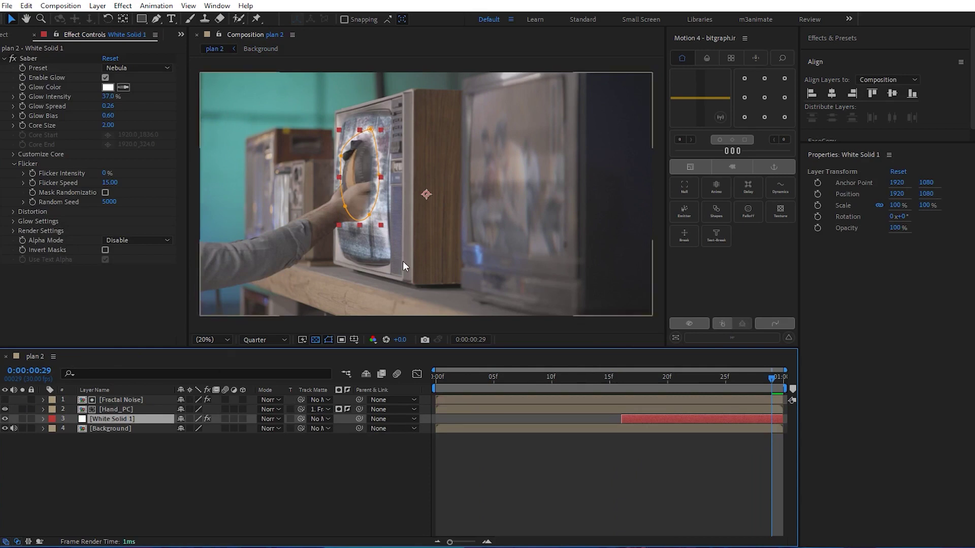
left_click(111, 409)
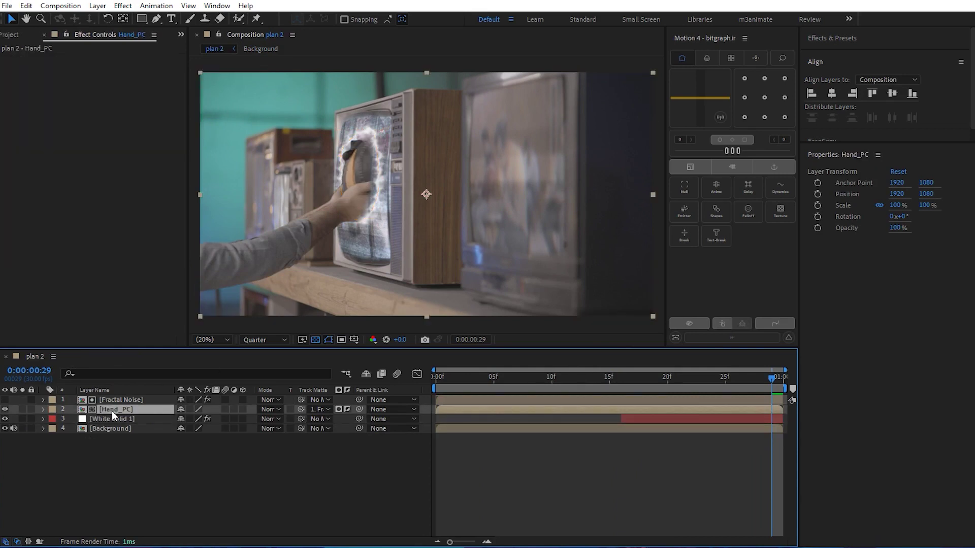
left_click(112, 399)
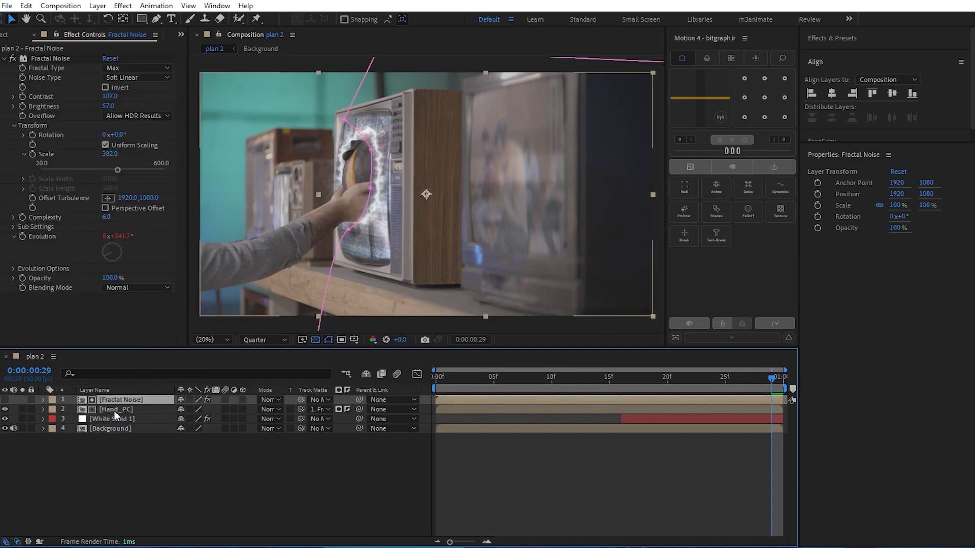
double_click(120, 402)
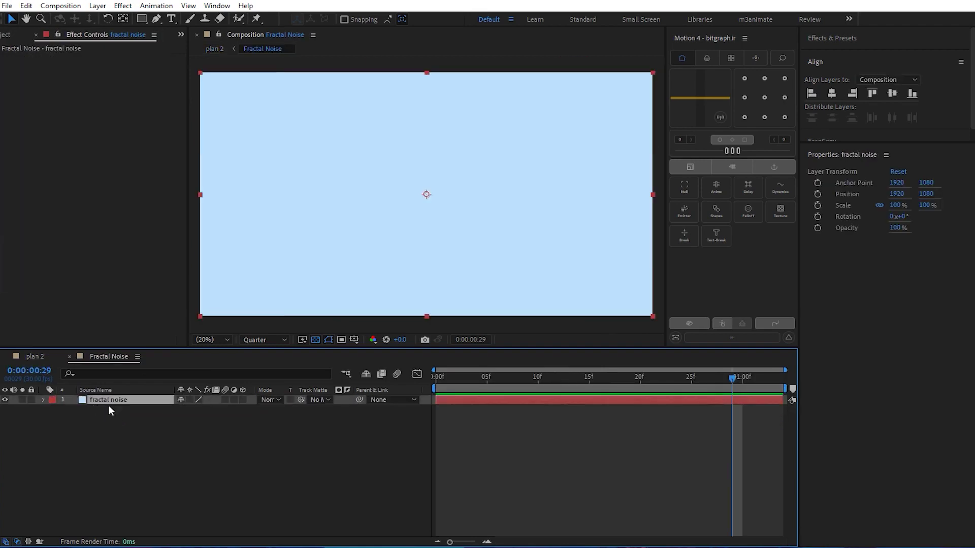
left_click(71, 356)
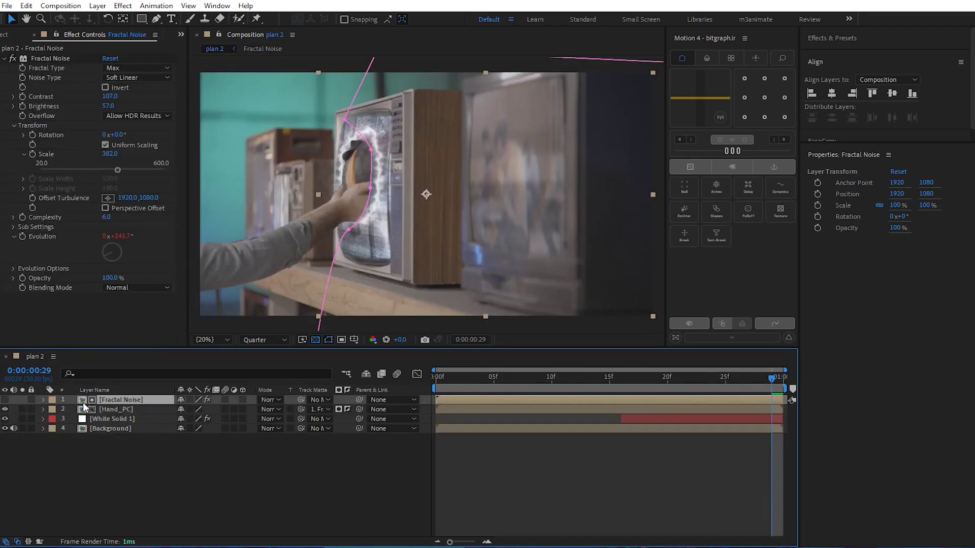
left_click(113, 410)
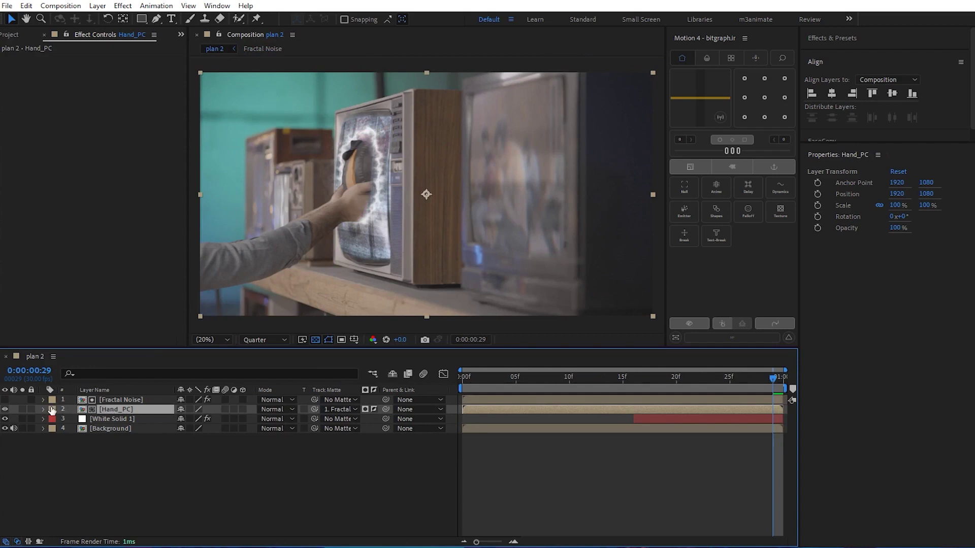
left_click(5, 409)
left_click(5, 409)
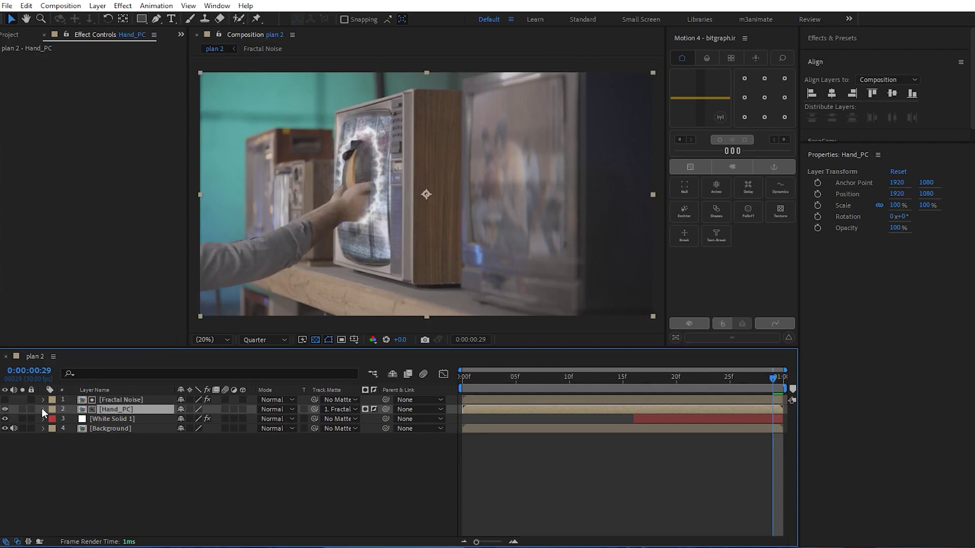
left_click(127, 401)
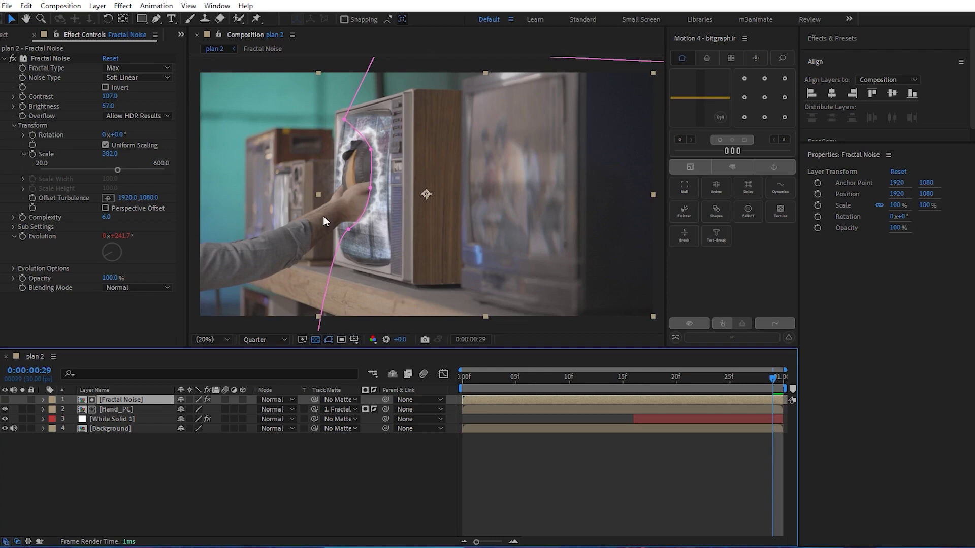
left_click(39, 59)
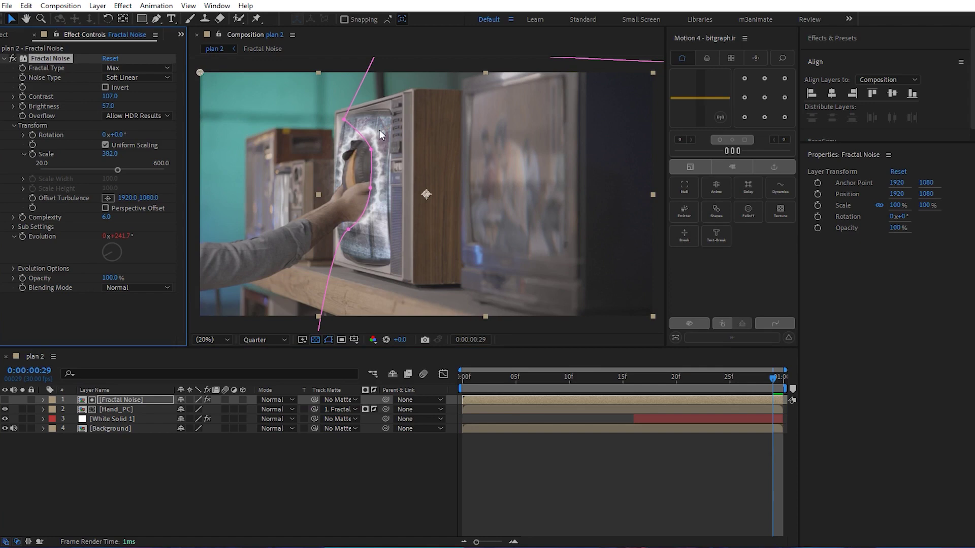
left_click(511, 450)
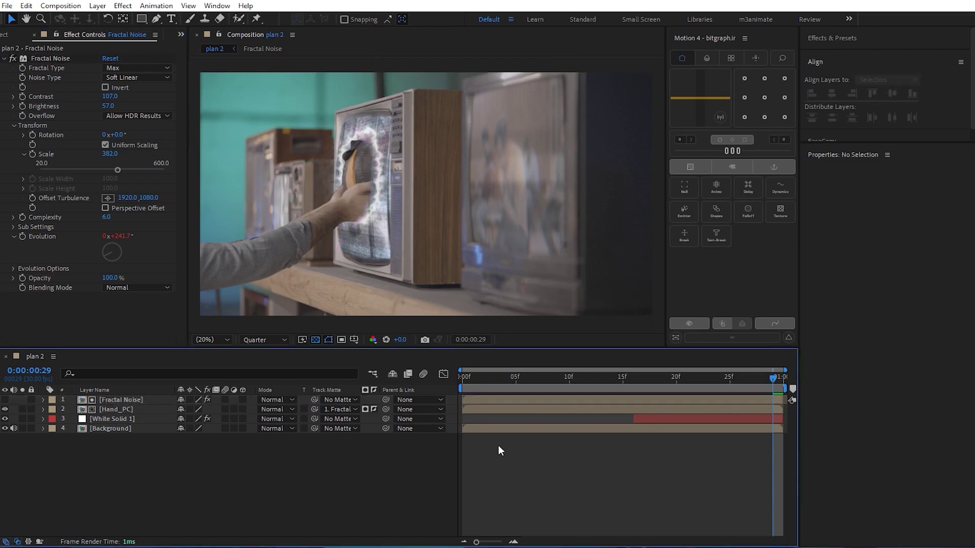
right_click(628, 472)
left_click(553, 471)
- In folder 6's (Footage) folder, preview the 6.1.mov clip, then close the player
key("alt+Tab")
key("alt+Up")
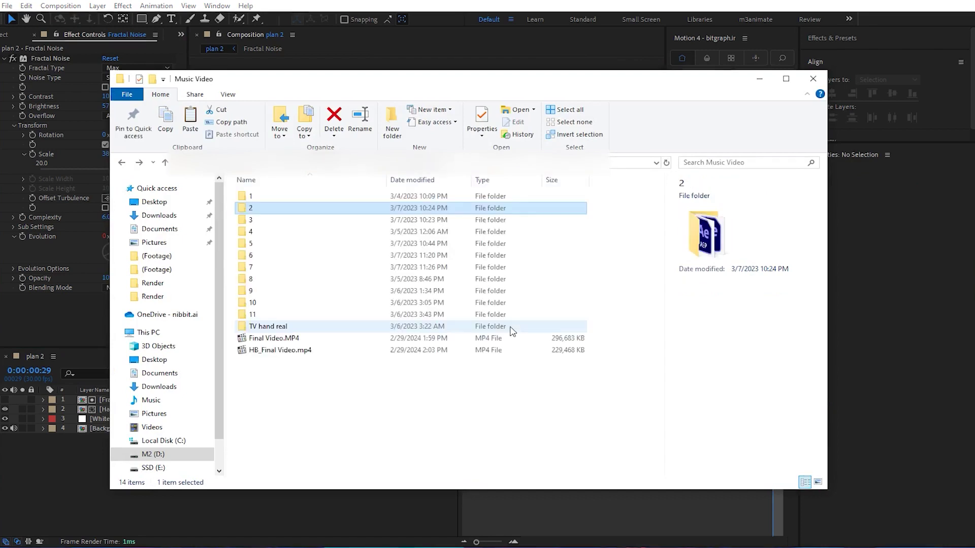
key("Down")
key("Down")
key("Down")
key("Down")
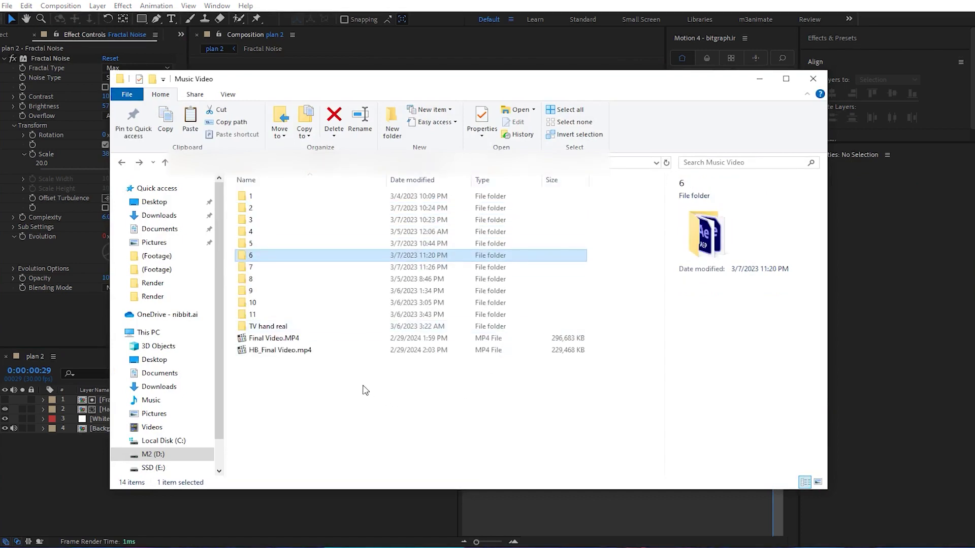
key("Return")
key("Right")
key("Return")
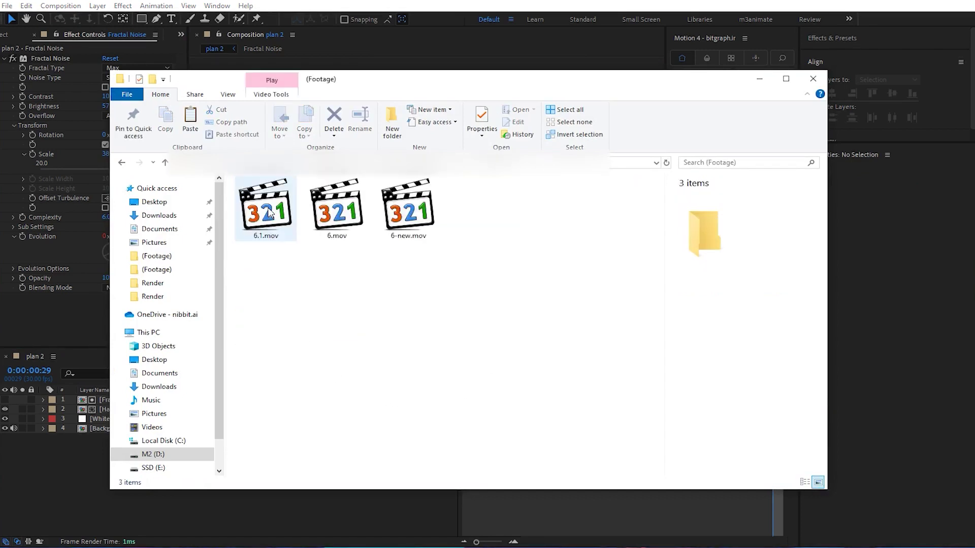
left_click(273, 210)
double_click(272, 211)
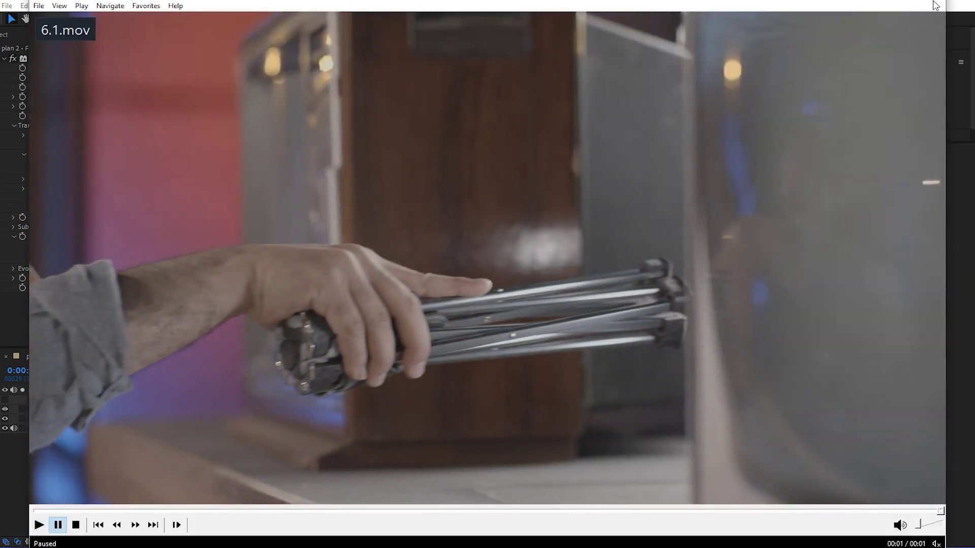
left_click(935, 5)
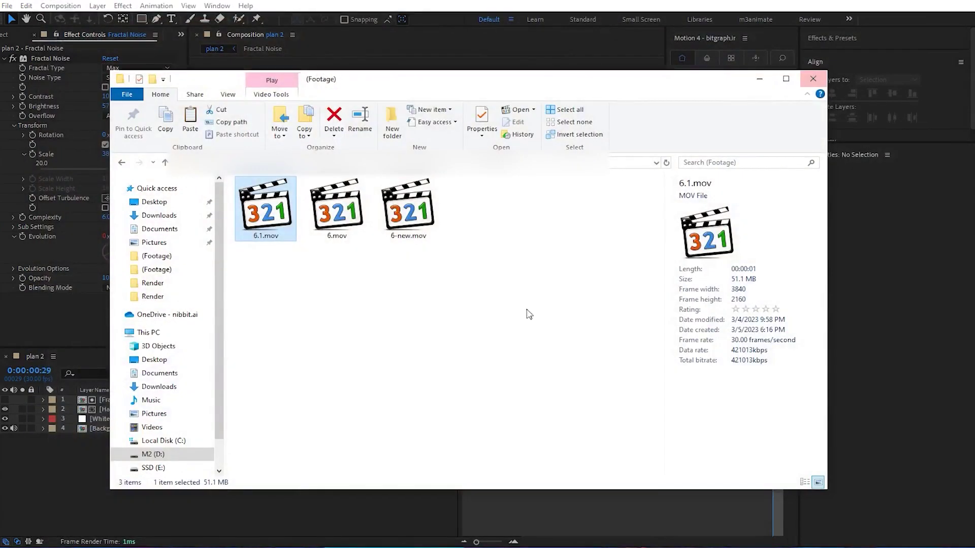
- Go back to folder 6 and open the Plan 6 - edit01.aep project
key("alt+Left")
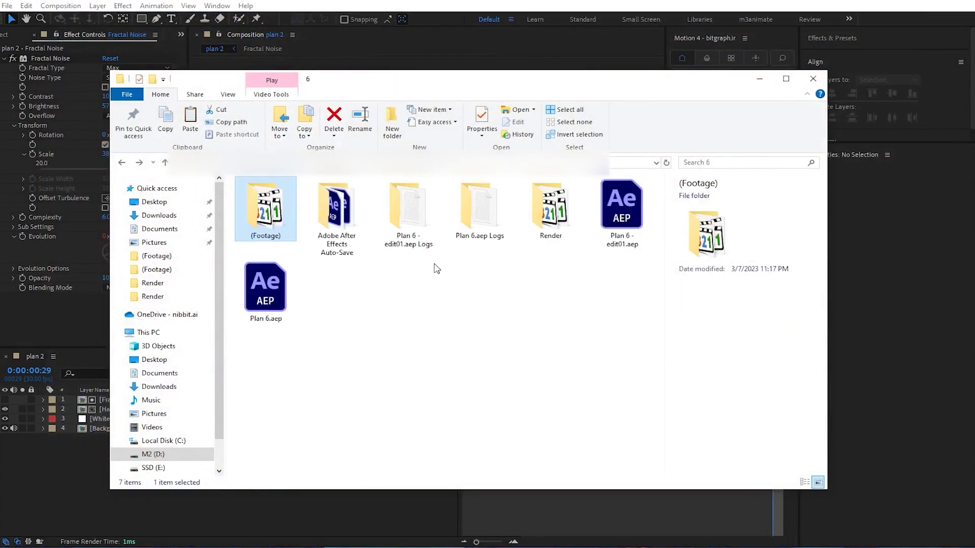
left_click(616, 208)
key("alt+Left")
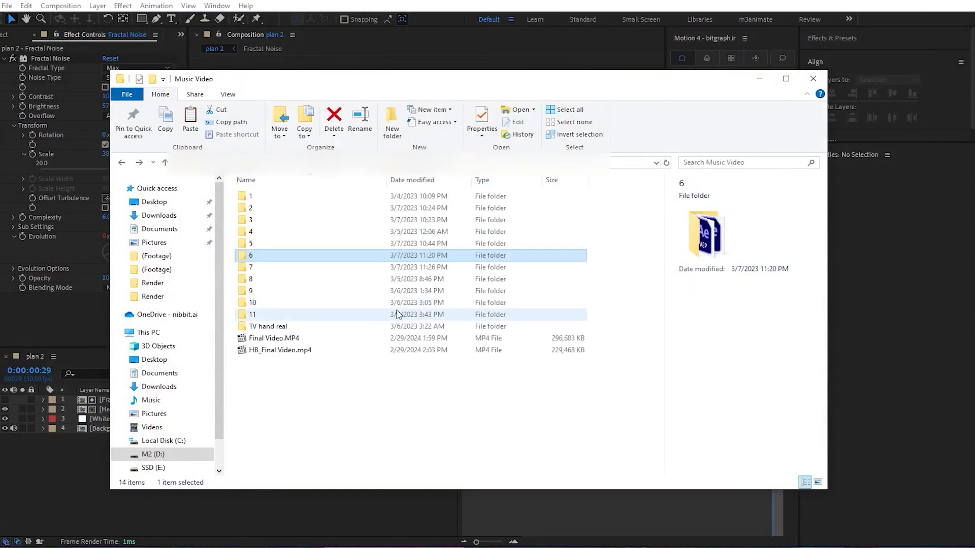
key("alt+Right")
key("Return")
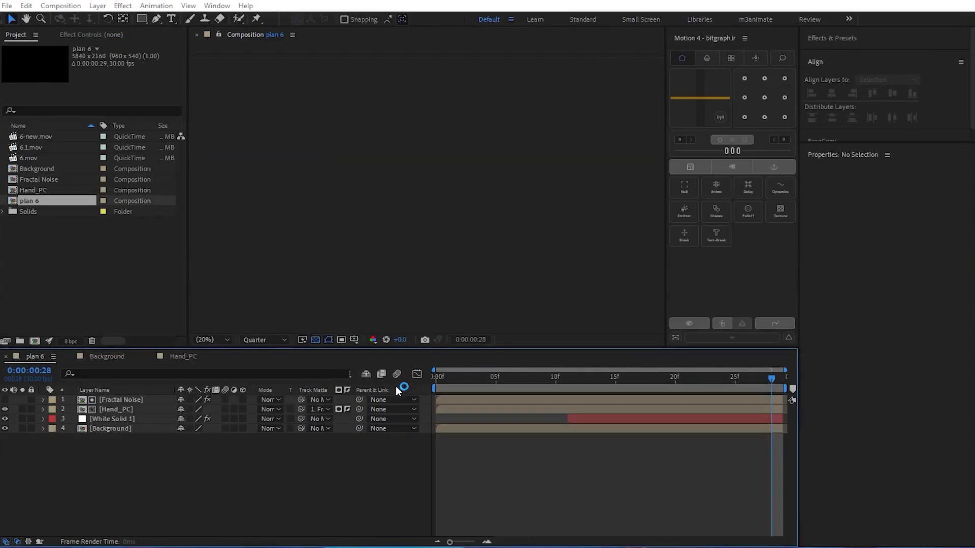
- Dismiss the conversion alerts, scrub plan 6, and toggle Background off and on to see the hand
left_click(600, 292)
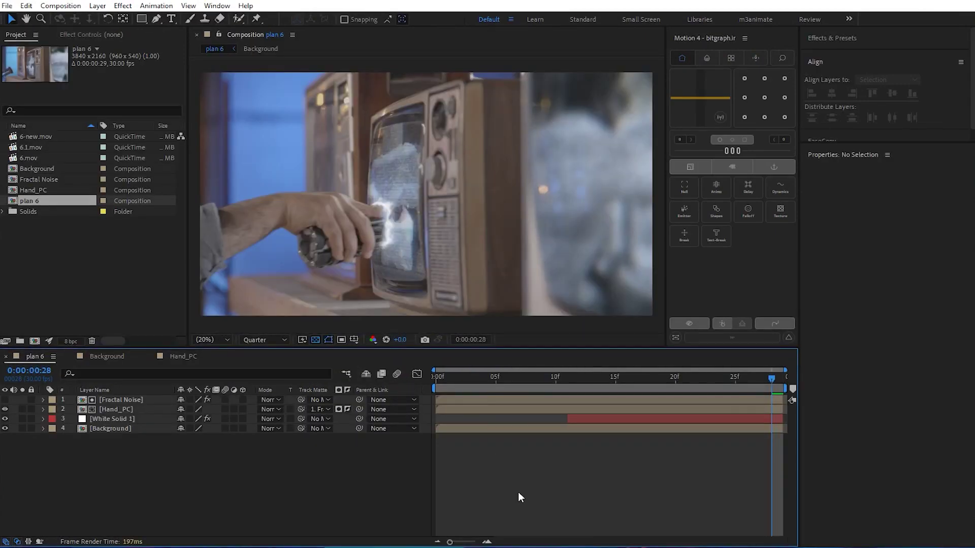
left_click(530, 378)
mouse_move(524, 376)
left_mouse_down()
mouse_move(437, 380)
mouse_move(675, 385)
left_mouse_up()
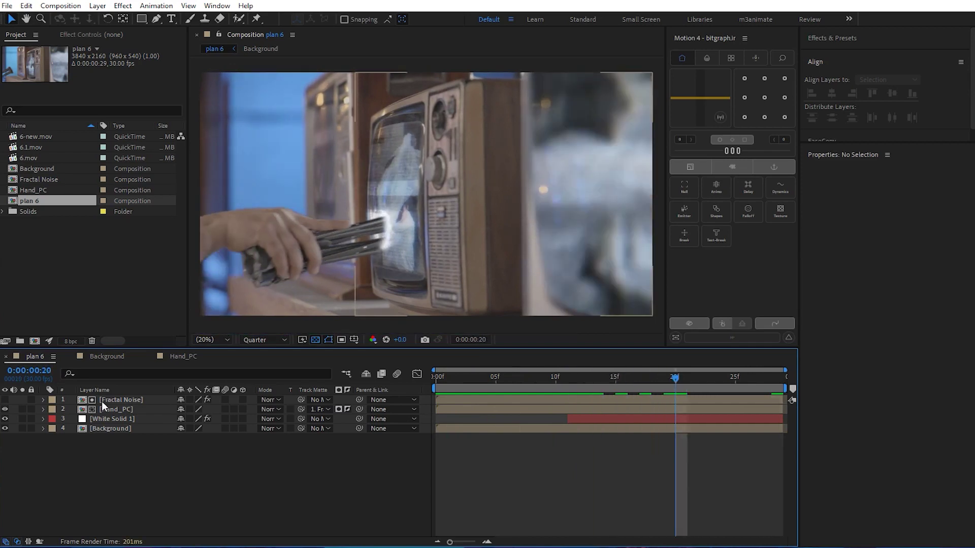
left_click(123, 400)
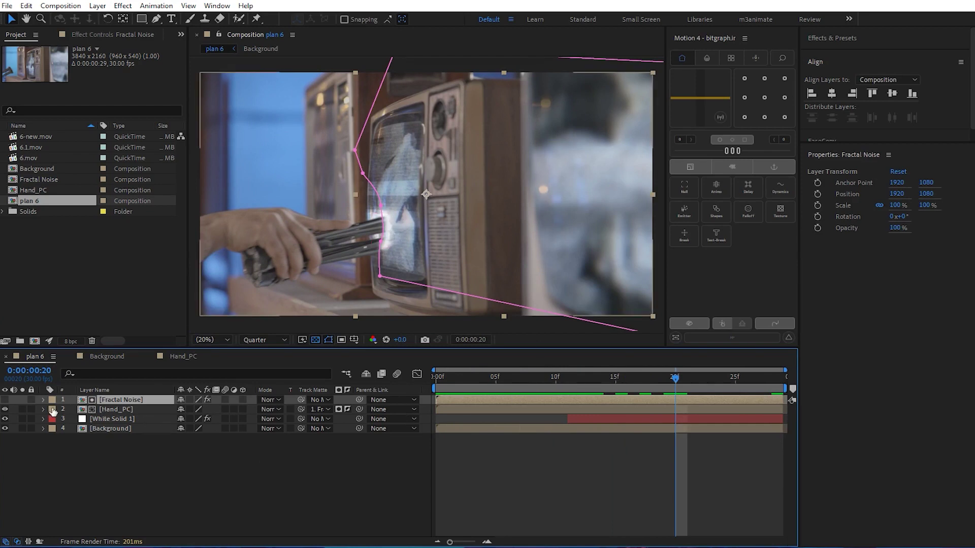
left_click(112, 429)
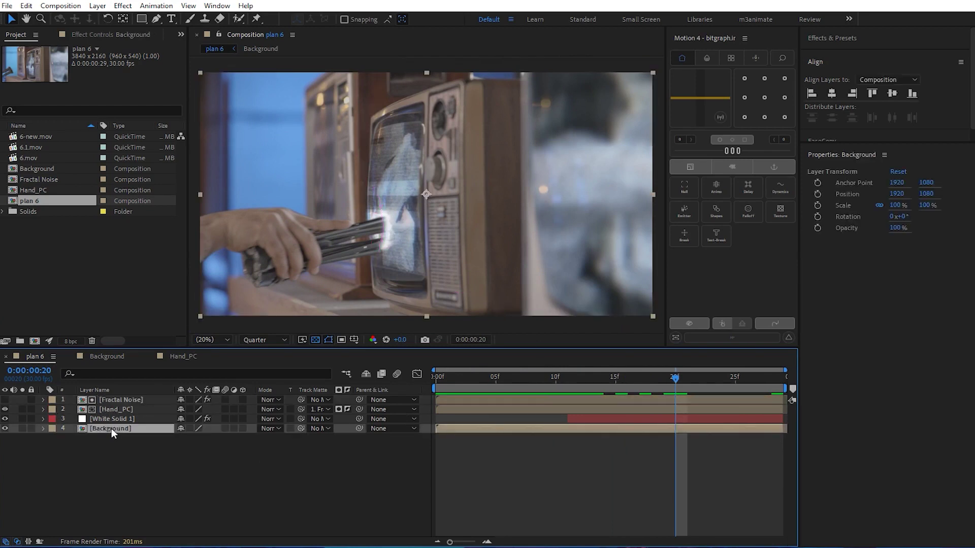
left_click(5, 429)
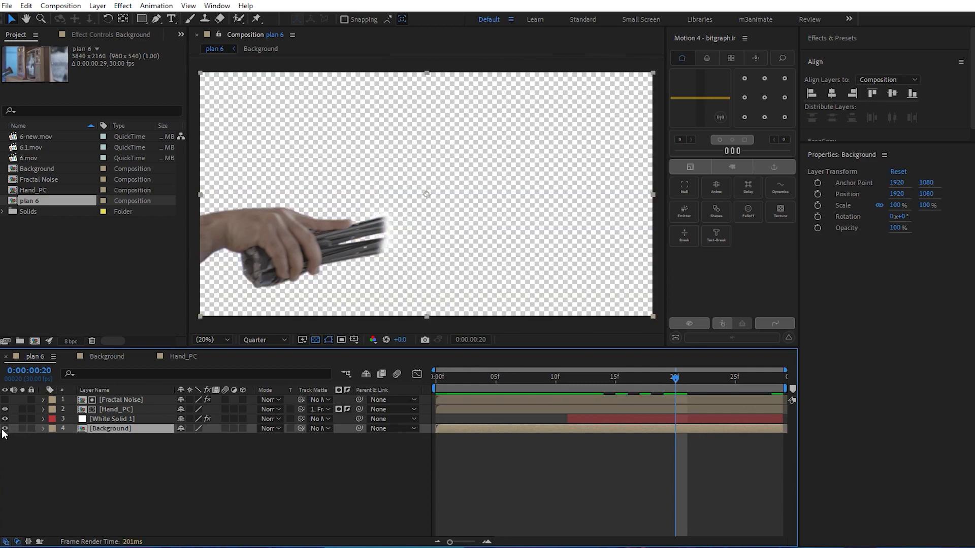
left_click(5, 429)
- Show White Solid 1's mask keyframes, preview around frame 20, then open Hand_PC
left_click(109, 419)
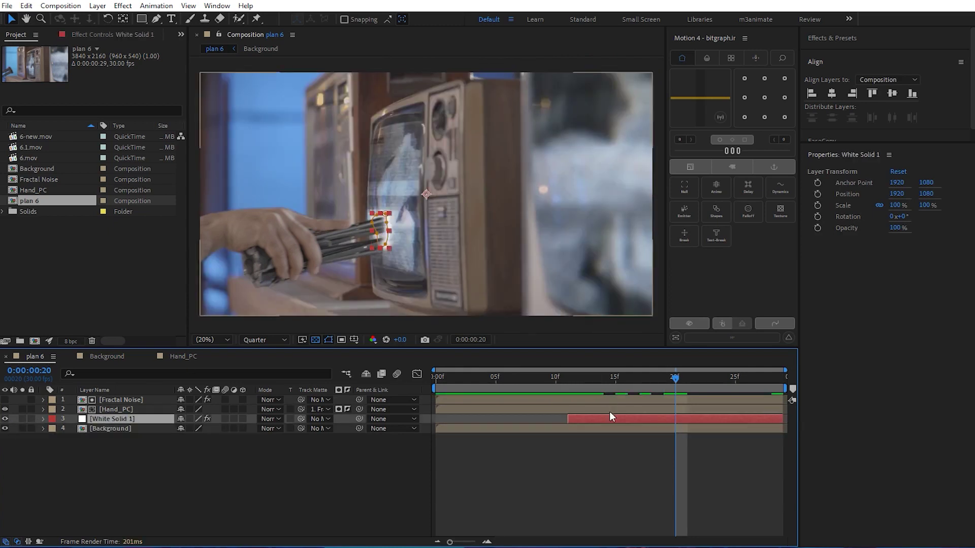
key("m")
left_click(608, 465)
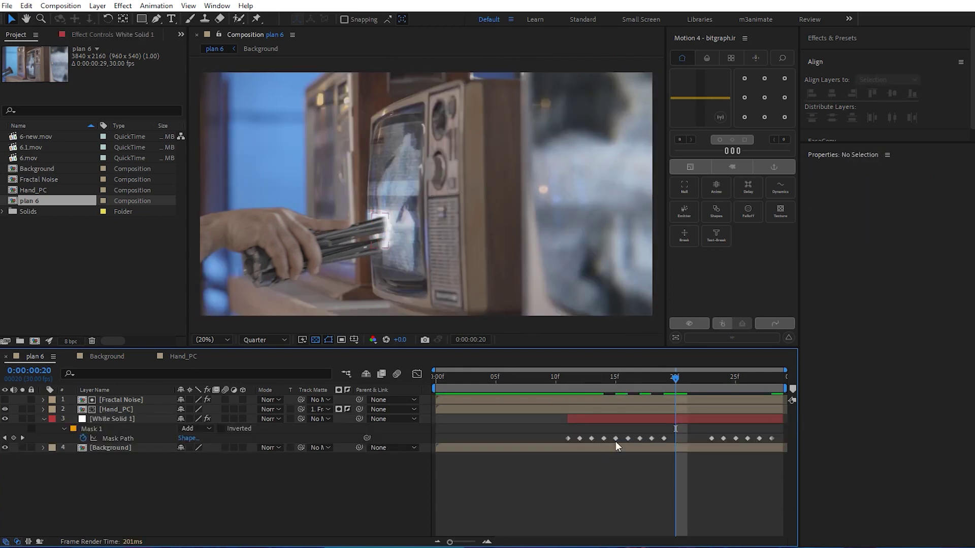
key("space")
key("space")
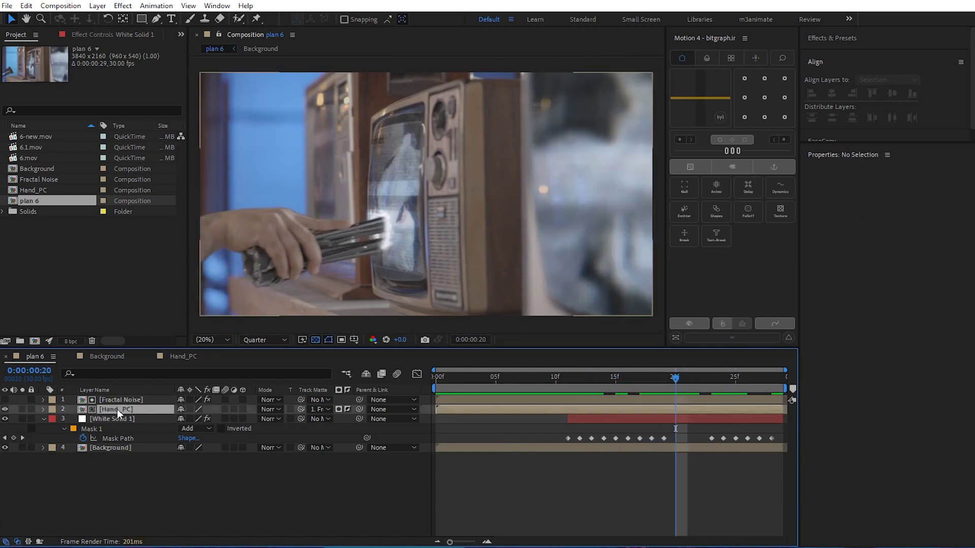
double_click(117, 409)
- At a later Hand_PC frame, select 6.1.mov and zoom in on the tripod rods
left_click_drag(474, 376, 691, 398)
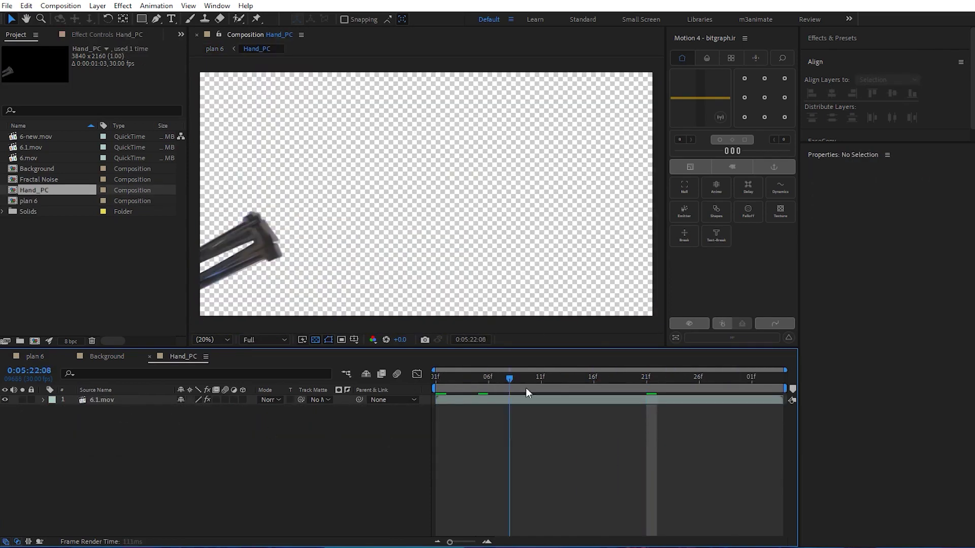
left_click(528, 402)
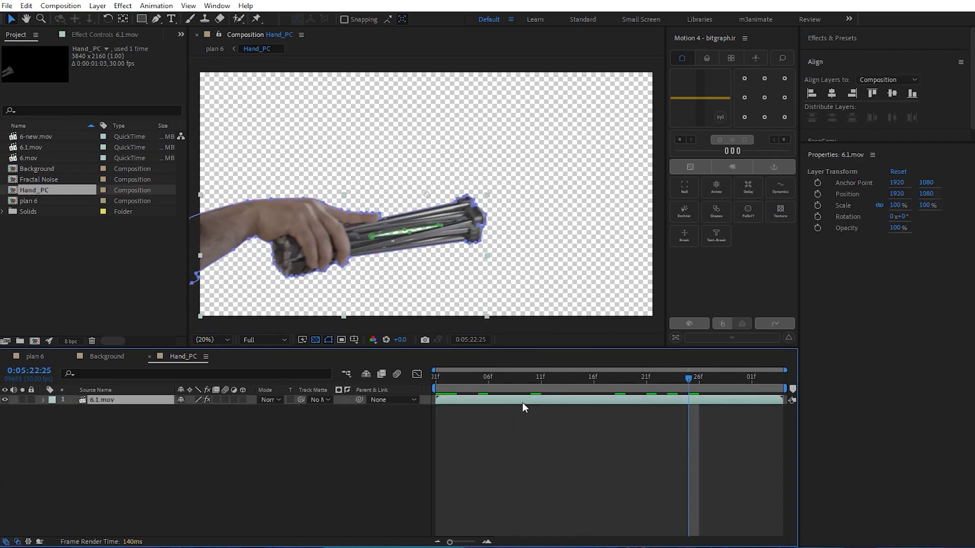
key("F3")
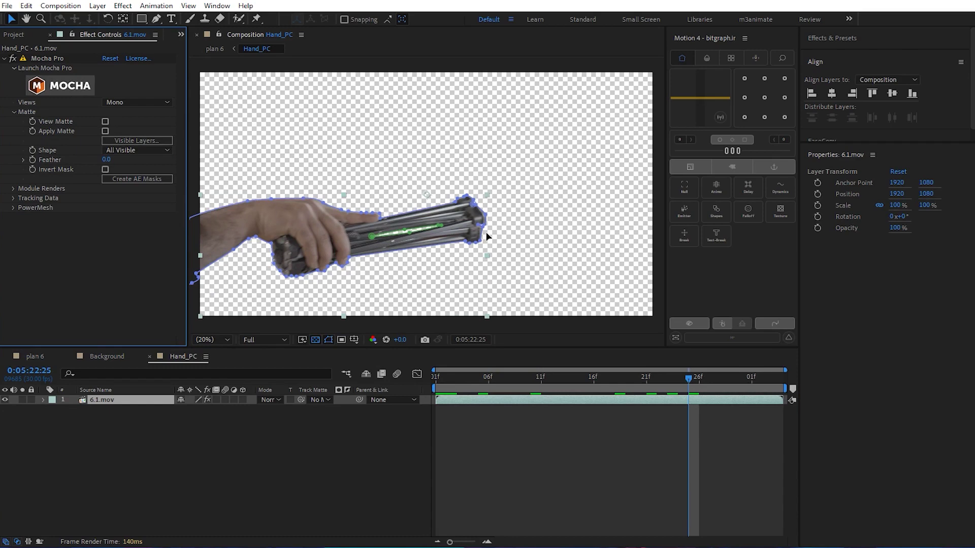
key("slash")
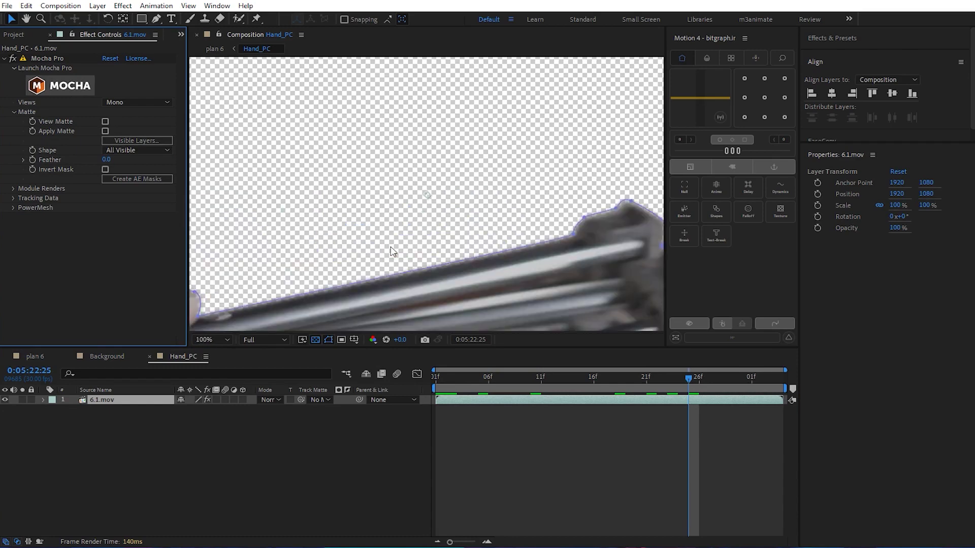
left_click_drag(326, 252, 412, 59)
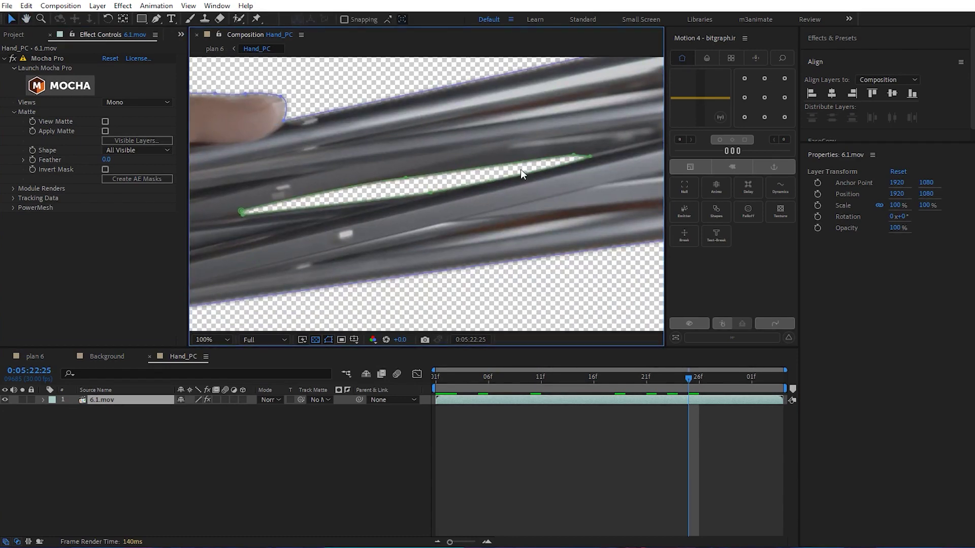
scroll(314, 208, "down", 3)
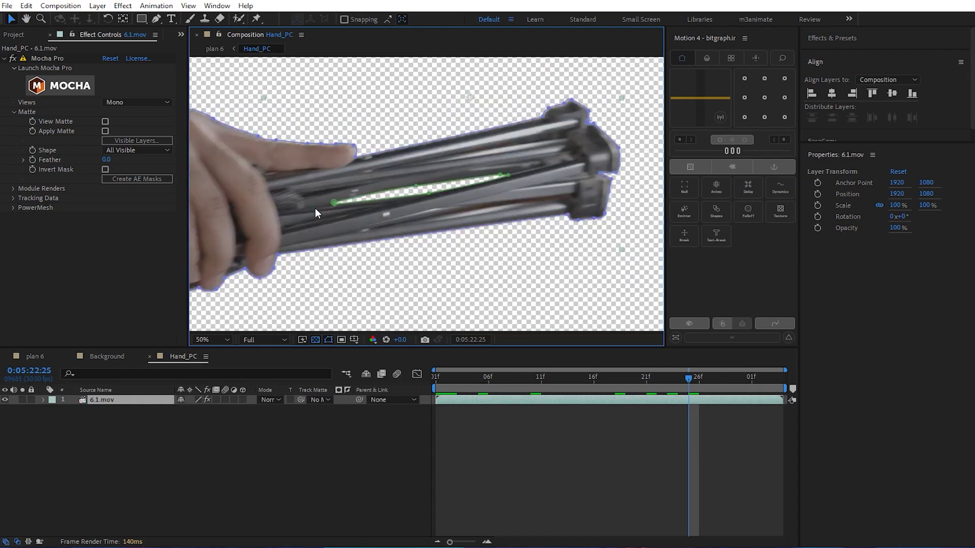
key("shift+slash")
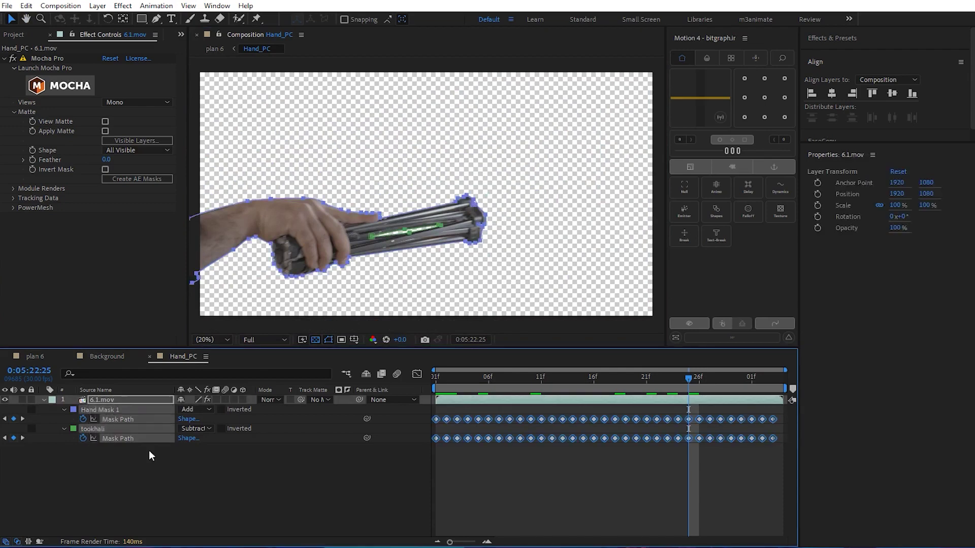
- Keep Hand Mask 1 in Add and the tookhali mask in Subtract
right_click(436, 488)
left_click(312, 481)
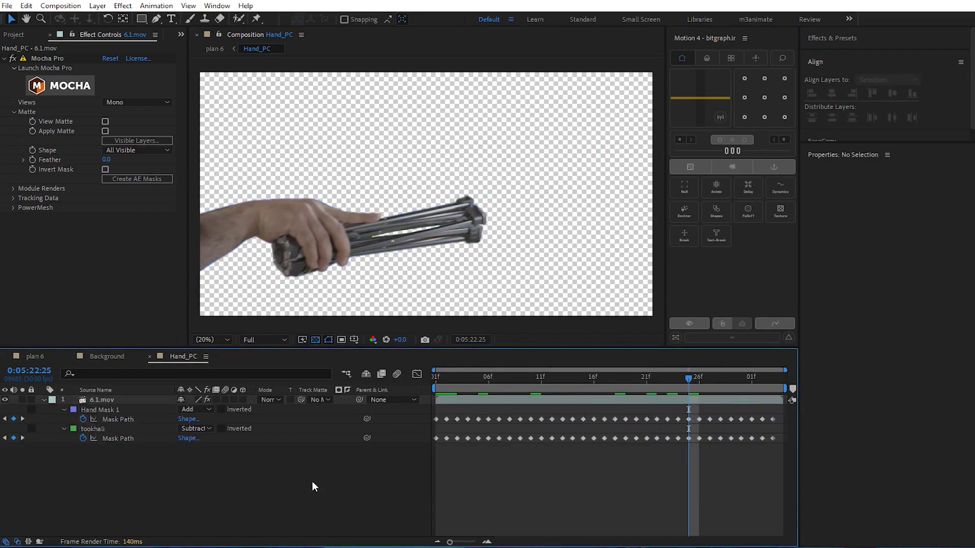
left_click(191, 410)
left_click(262, 245)
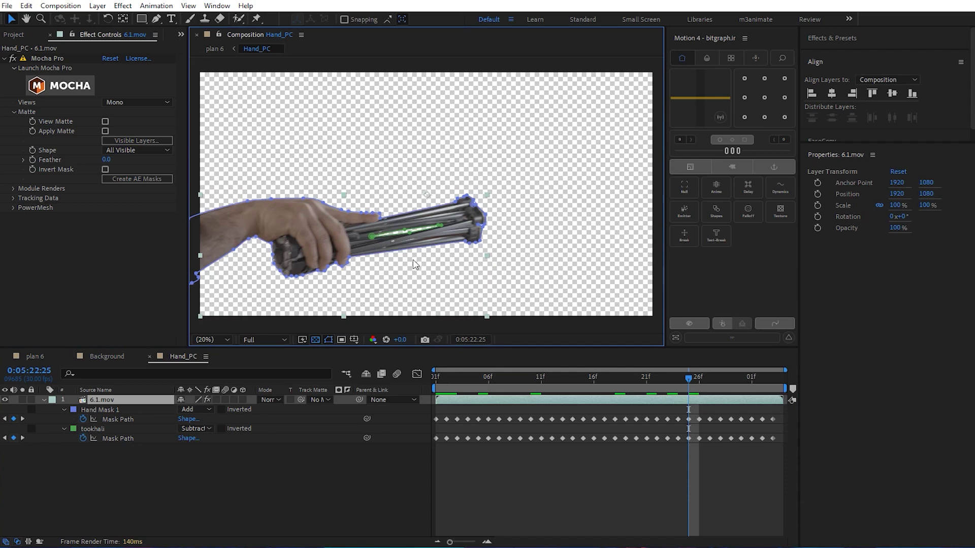
left_click(163, 477)
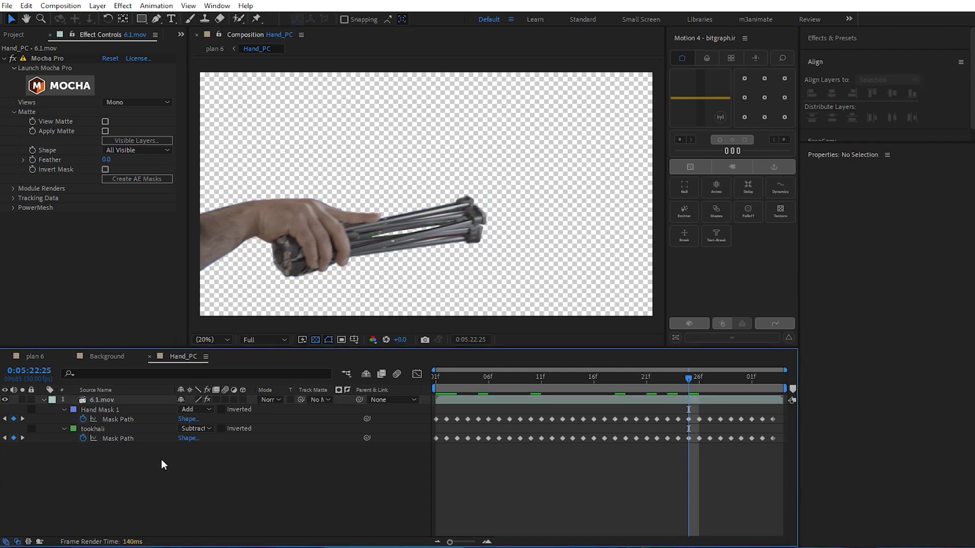
left_click(197, 428)
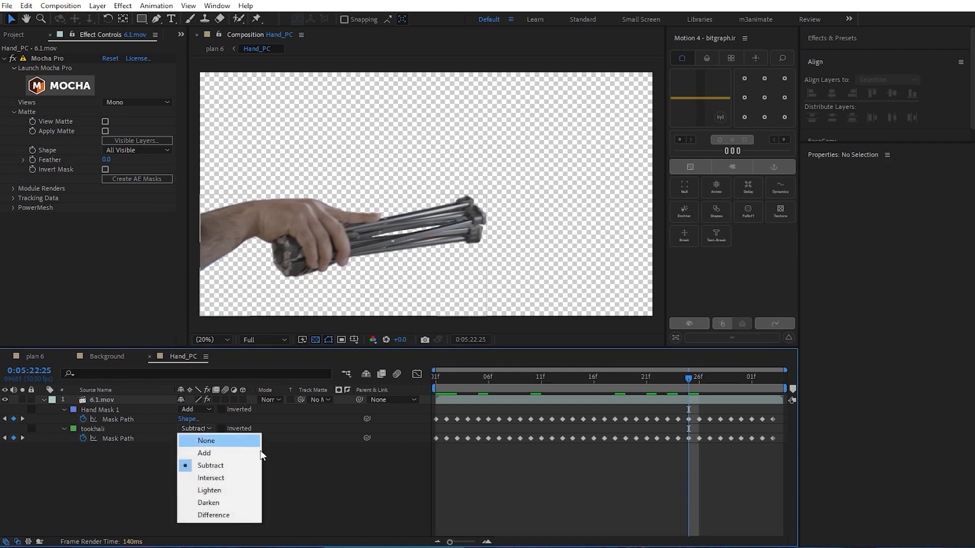
left_click(324, 486)
- Fit the whole composition back in view and scrub back through the Hand_PC frames
scroll(407, 233, "up", 1)
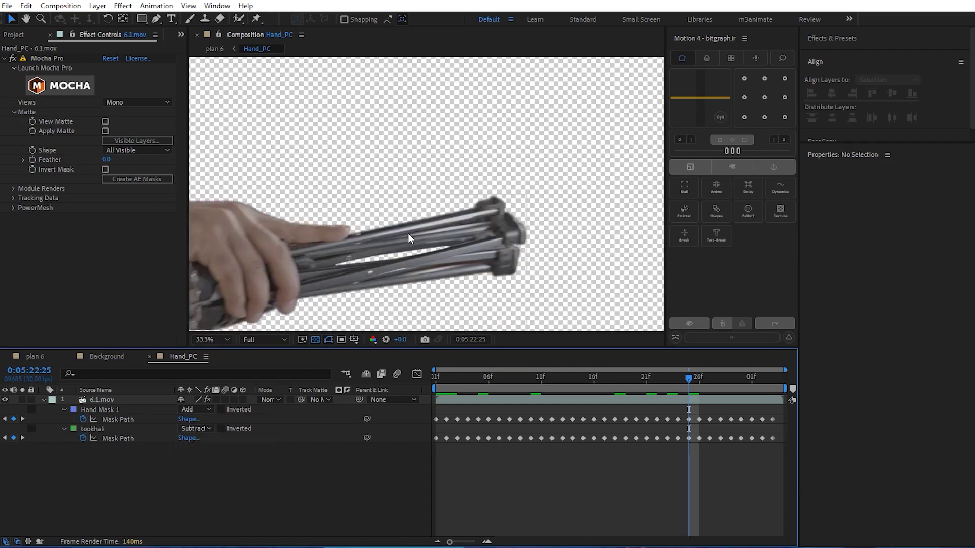
scroll(414, 208, "up", 2)
scroll(414, 208, "up", 2)
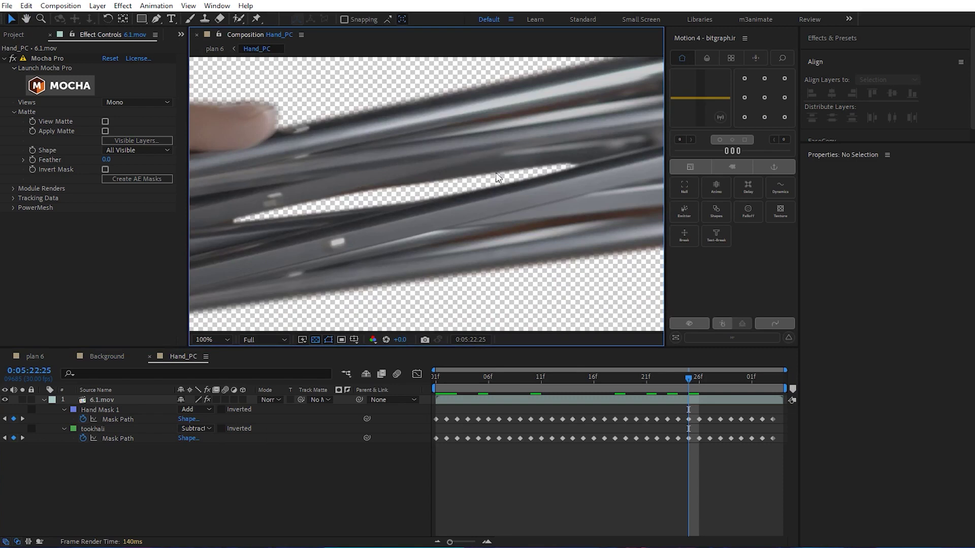
key("shift+slash")
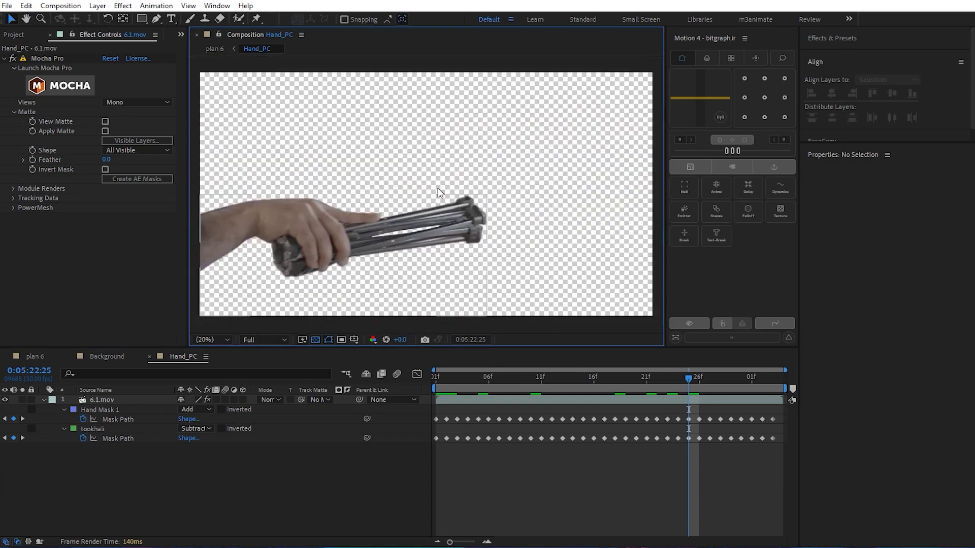
left_click_drag(556, 382, 647, 379)
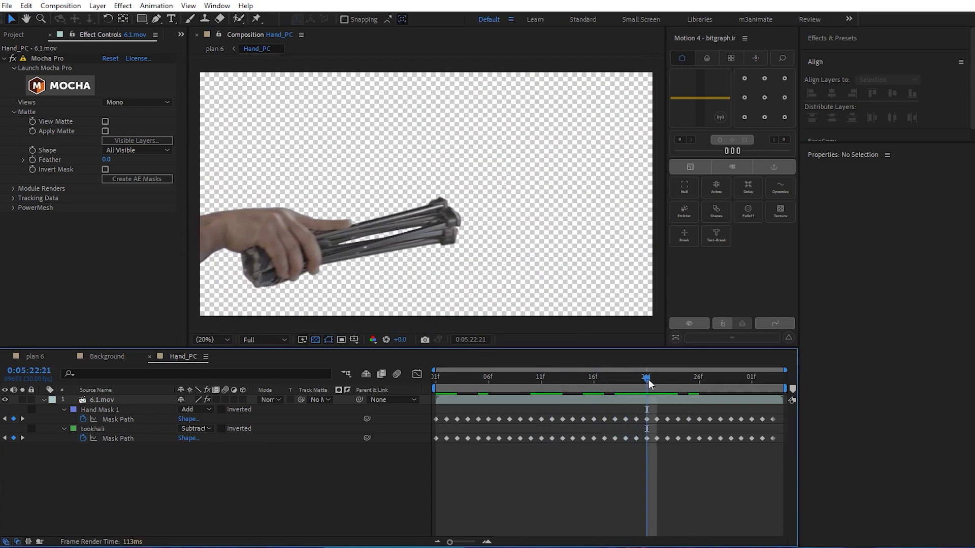
- Return to plan 6 and preview the hand pushing the tripod through the TV screen
left_click(36, 357)
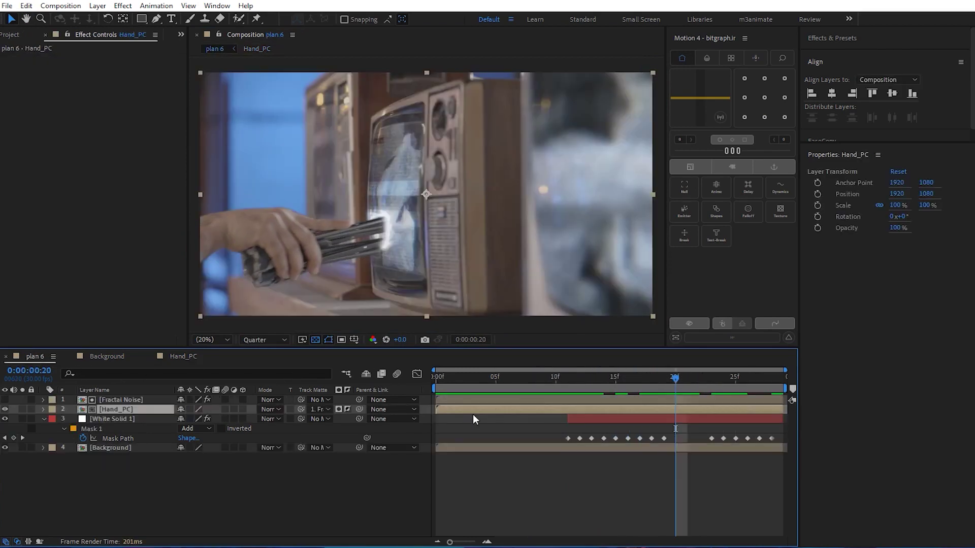
key("space")
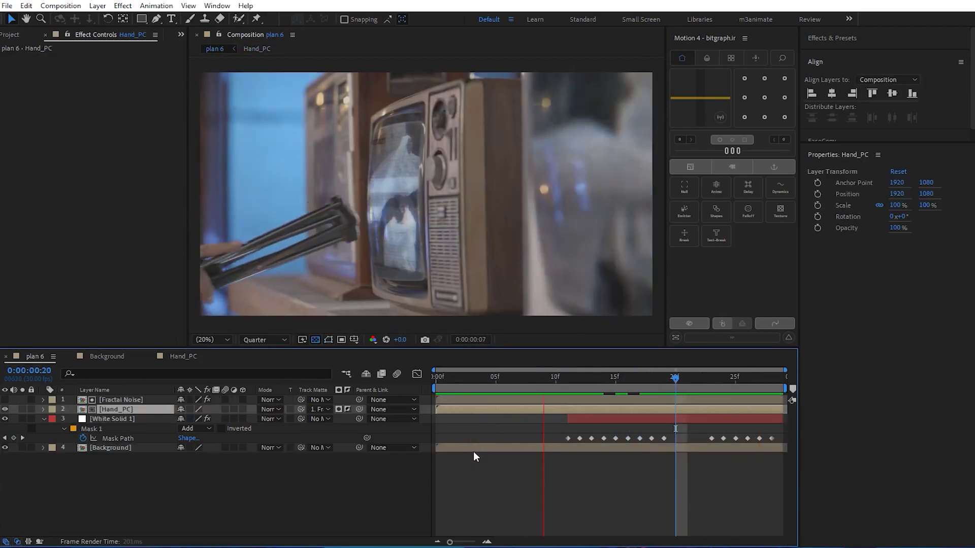